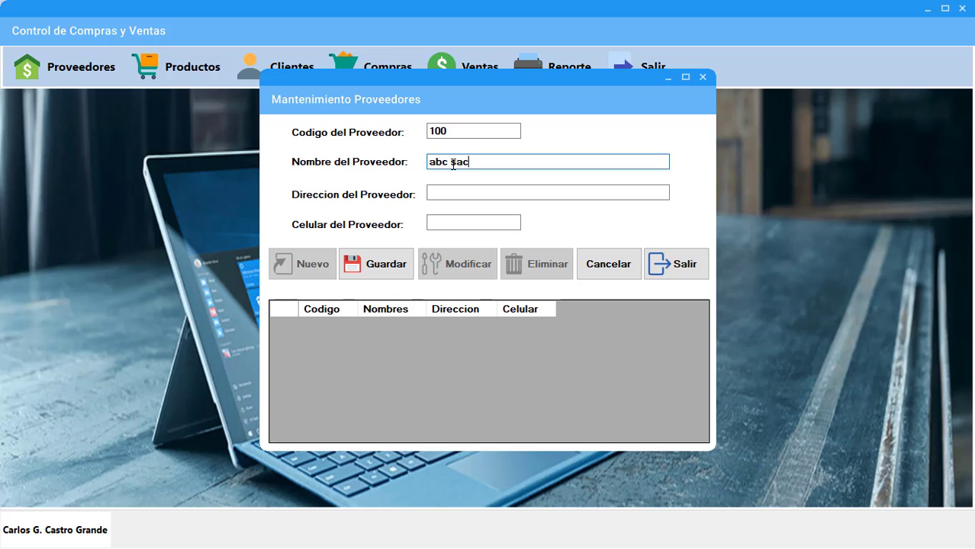
Replace the supplier's name with ABC SAC in capital letters.
key("BackSpace")
key("BackSpace")
key("BackSpace")
key("BackSpace")
key("BackSpace")
key("BackSpace")
type("ABC SAC")
Enter the supplier's address and mobile number, and save the ABC SAC record.
left_click(470, 190)
type("LI")
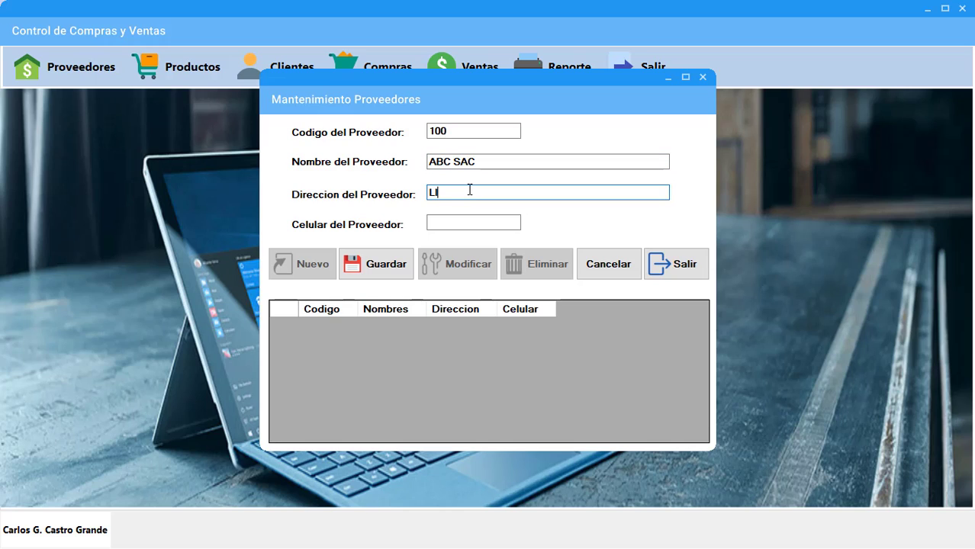
type("MA 100")
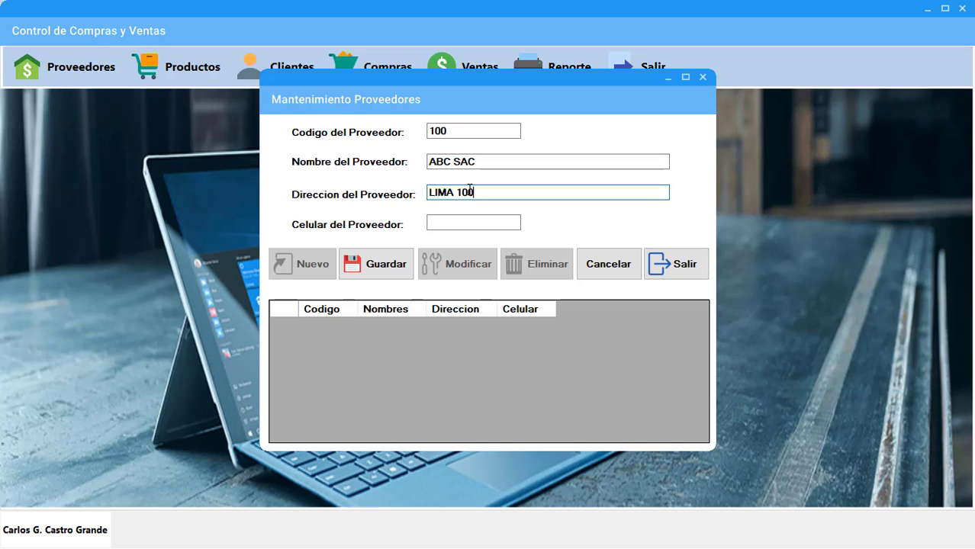
left_click(462, 227)
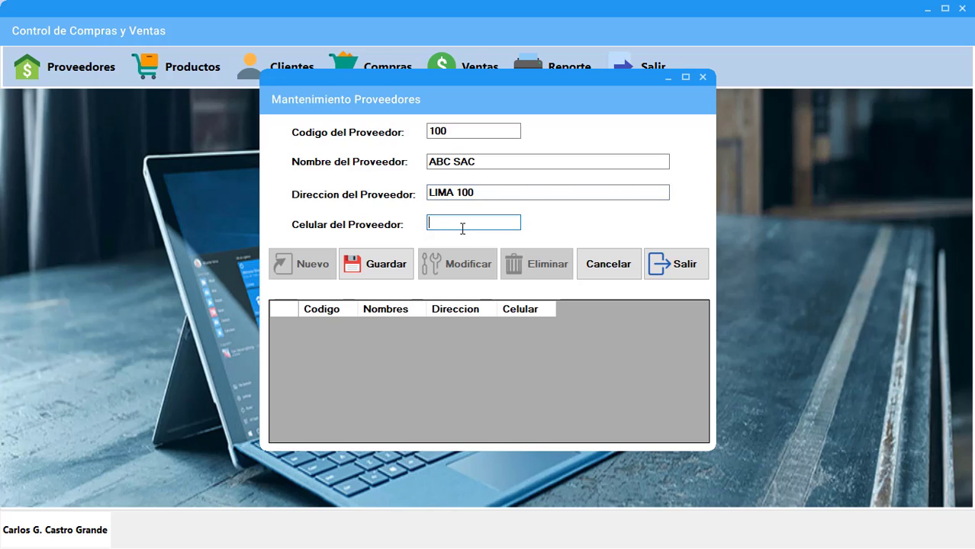
type("111111111")
left_click(397, 263)
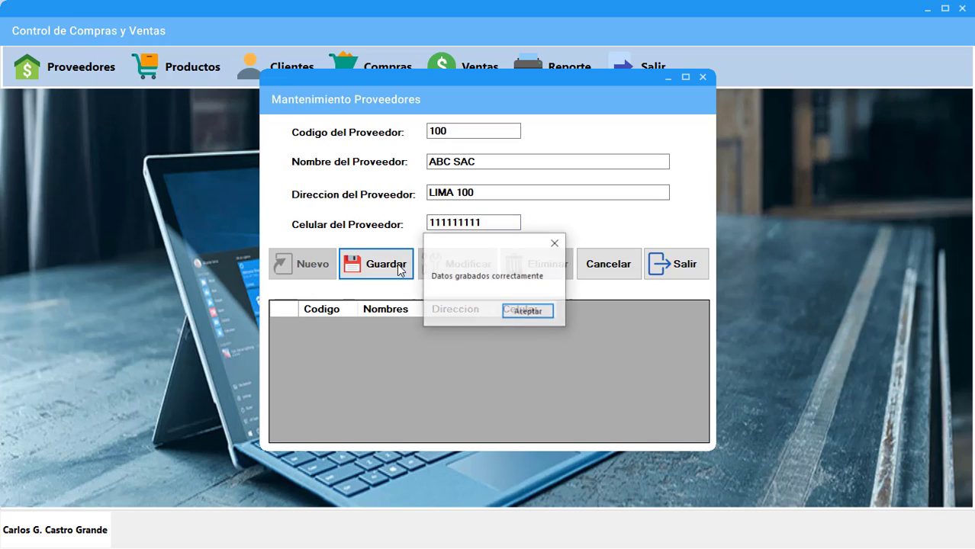
left_click(517, 313)
Add and save a supplier with code 200, name SOLUCIONES SAC, and its address and mobile number.
left_click(307, 271)
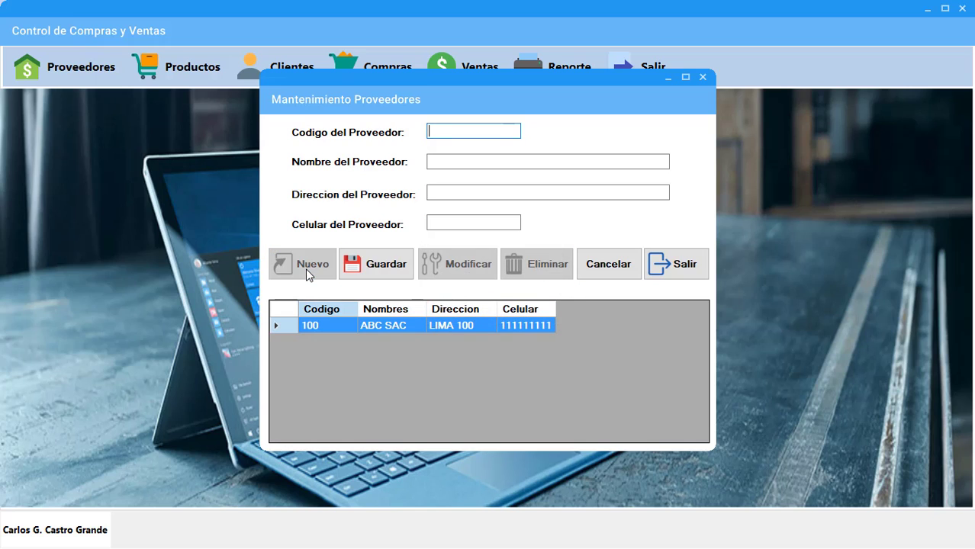
type("200")
left_click(454, 160)
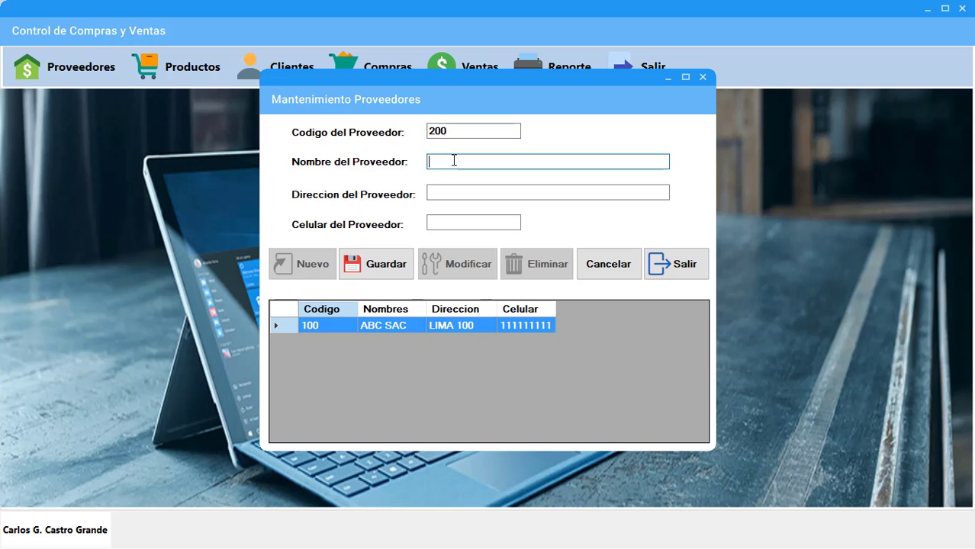
type("SOLUCIONES SAC")
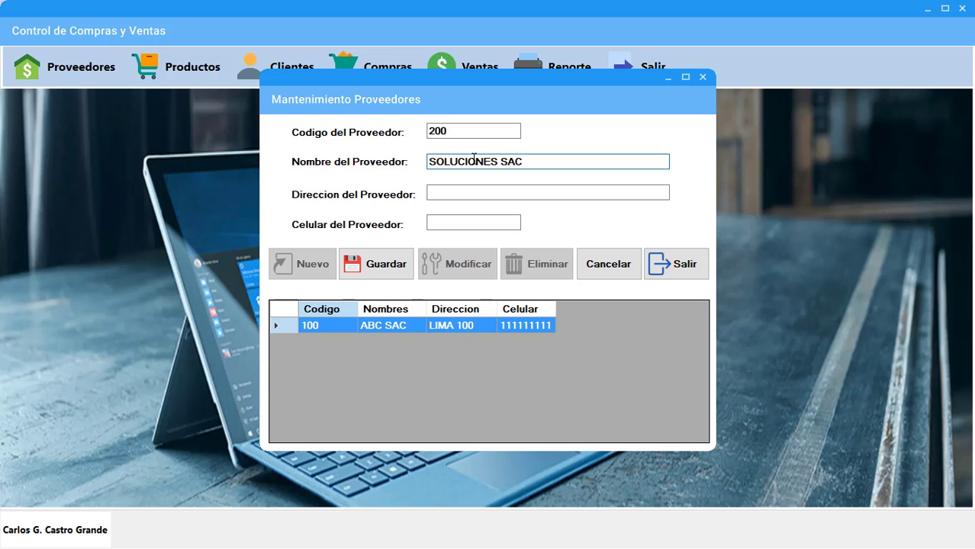
left_click(473, 191)
type("LIMA 200")
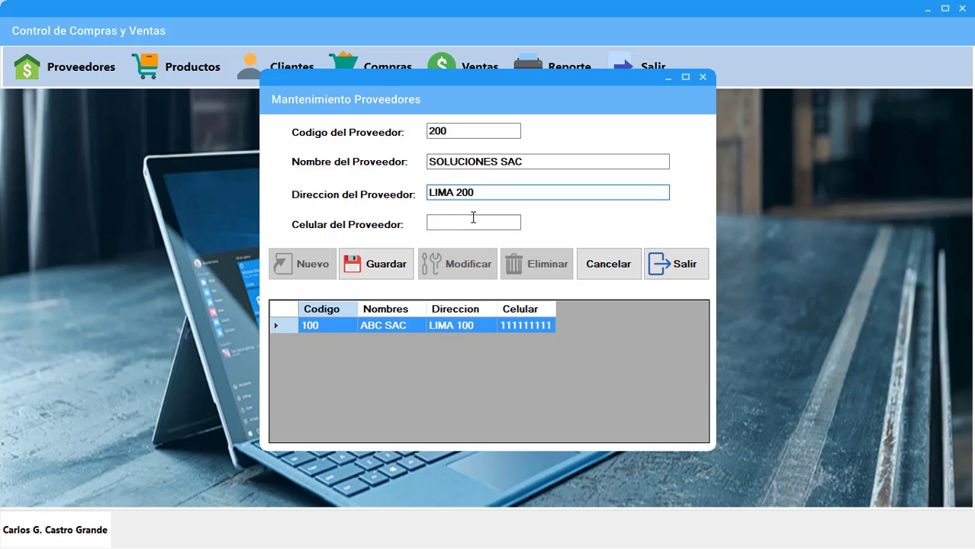
left_click(472, 220)
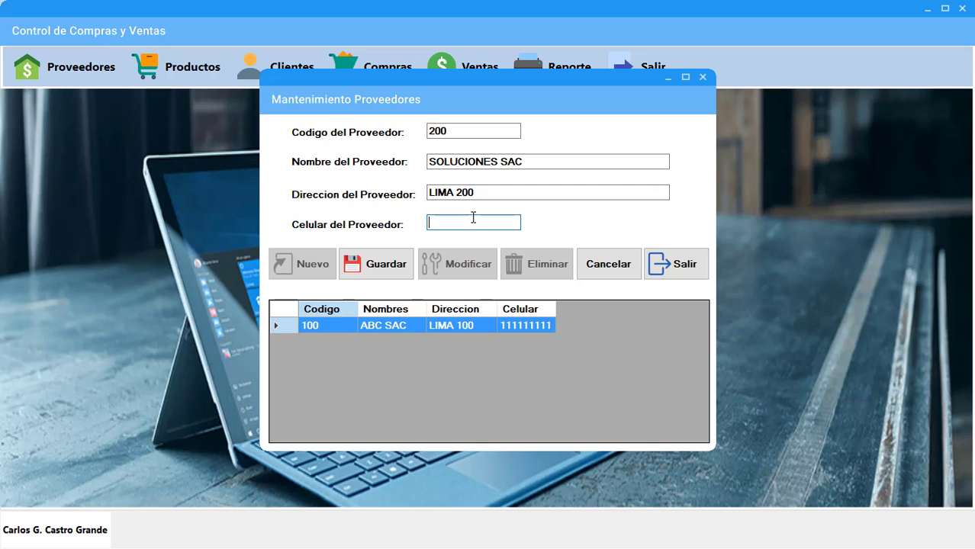
type("10111111")
left_click(392, 264)
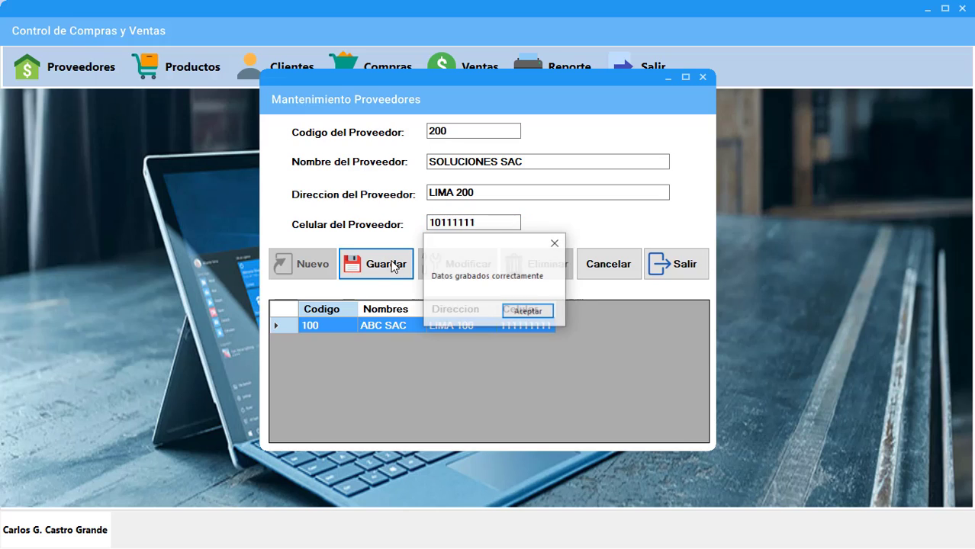
left_click(525, 312)
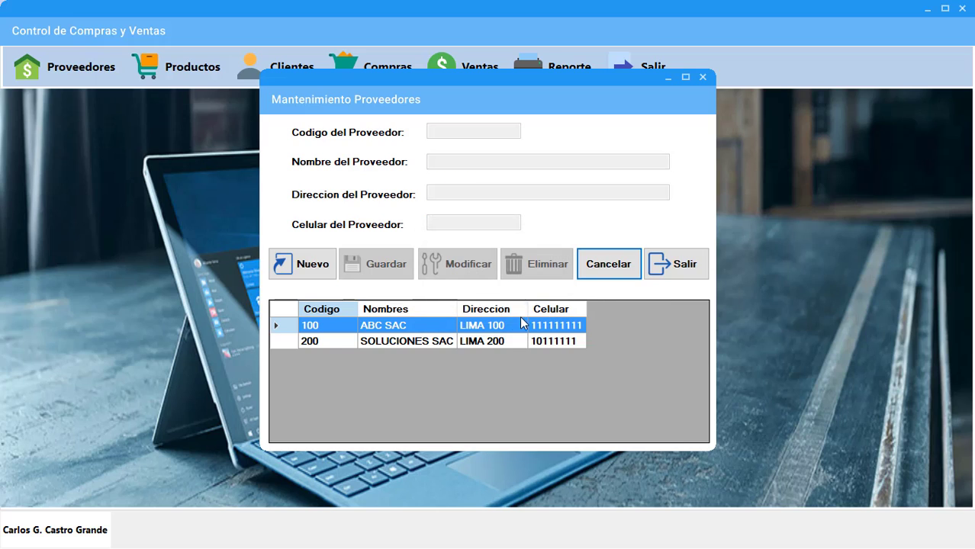
Change the mobile number of supplier SOLUCIONES SAC, save the update and close supplier maintenance.
double_click(288, 343)
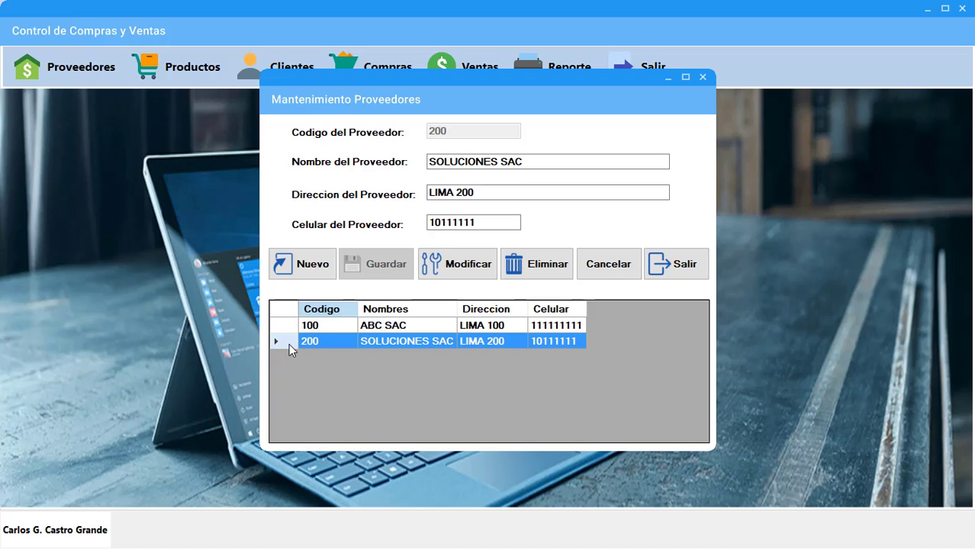
left_click(491, 223)
key("BackSpace")
left_click(472, 264)
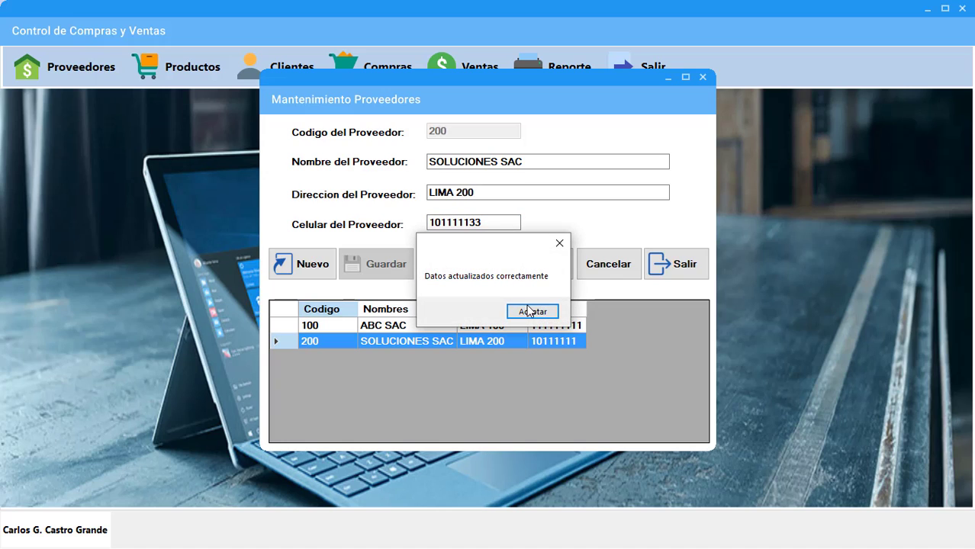
left_click(529, 309)
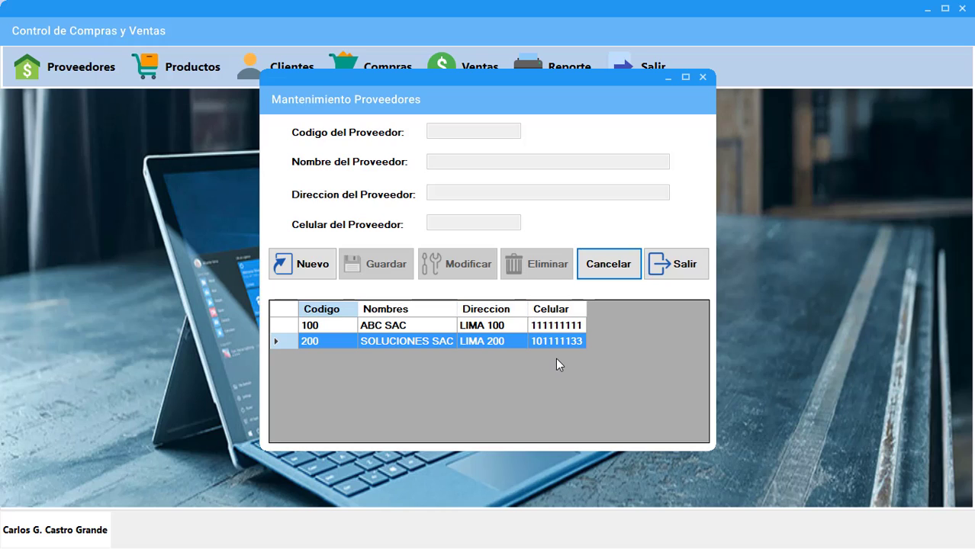
left_click(602, 272)
left_click(656, 273)
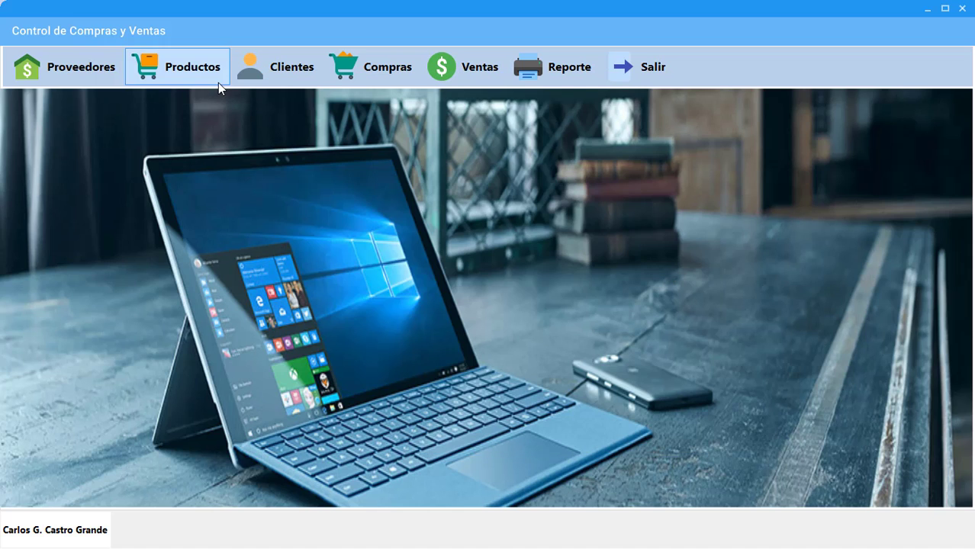
Try to open the purchases and sales modules, dismissing each notice.
left_click(373, 74)
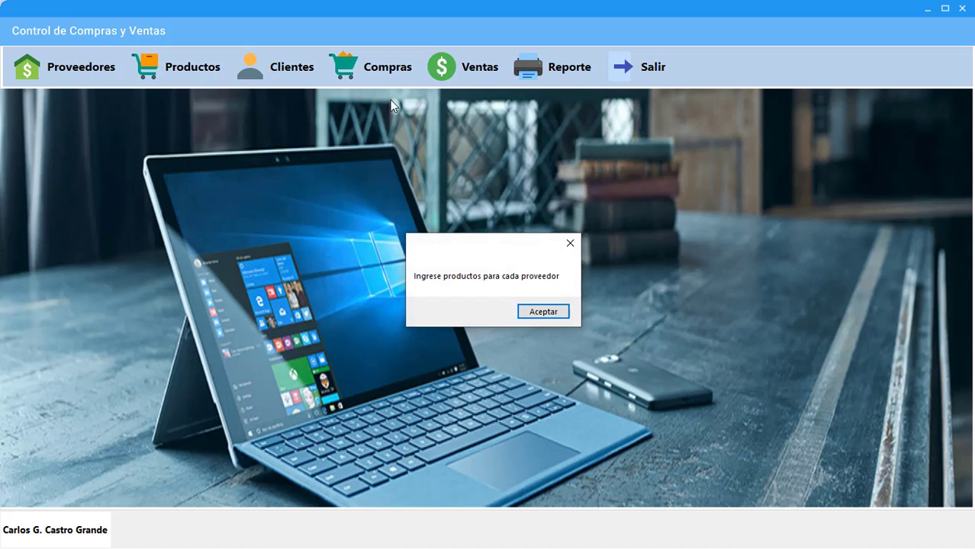
left_click(538, 315)
left_click(479, 67)
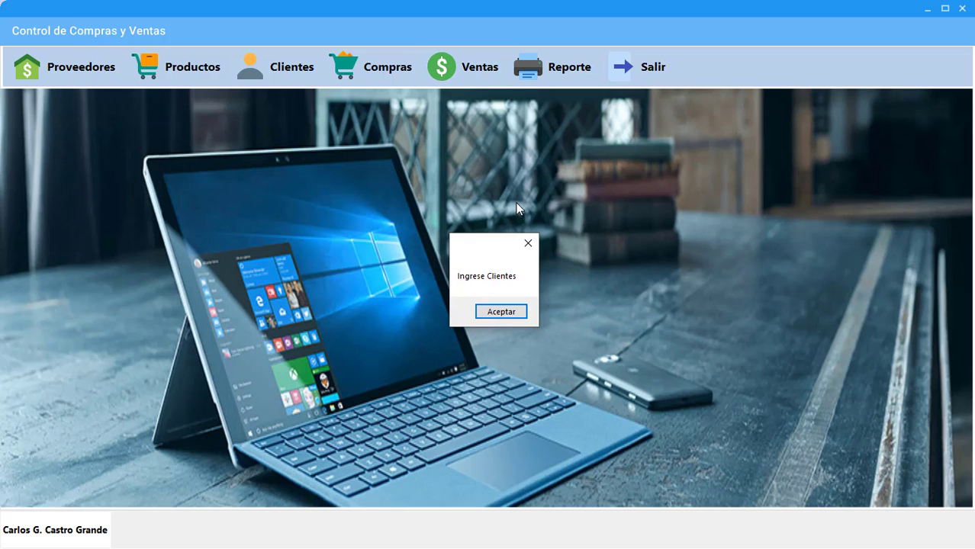
left_click(511, 310)
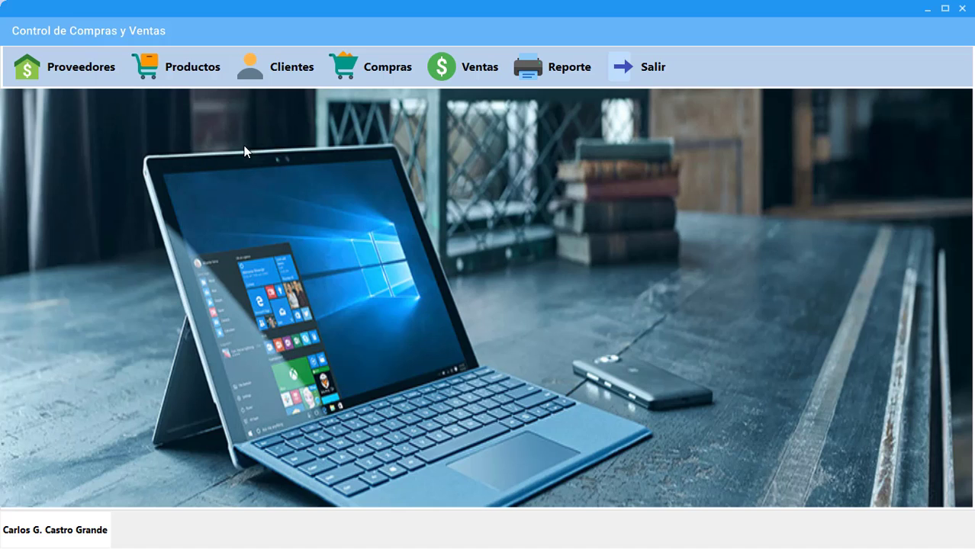
Open product maintenance and save a new product with code 11, name INKA KOLA, price 10 and supplier code 100.
left_click(190, 76)
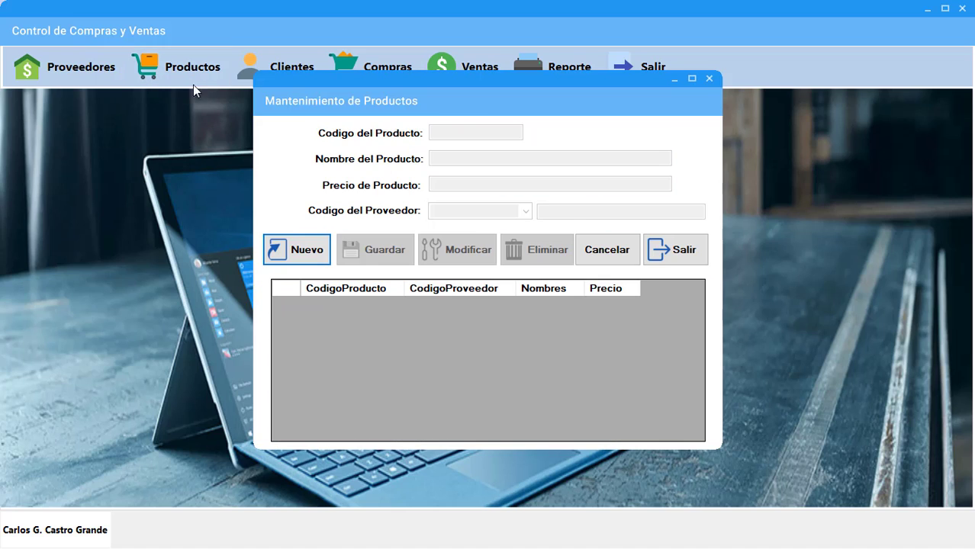
left_click(293, 250)
type("11")
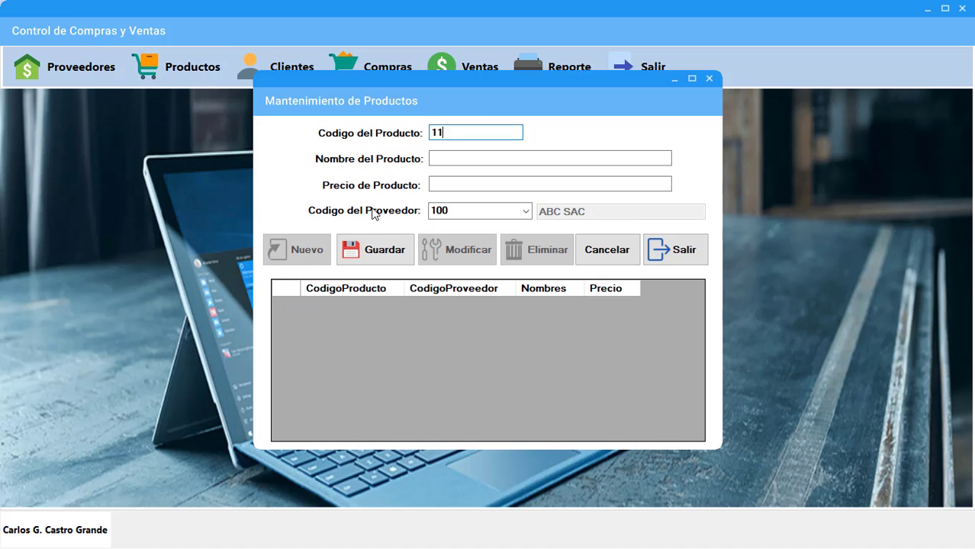
left_click(454, 159)
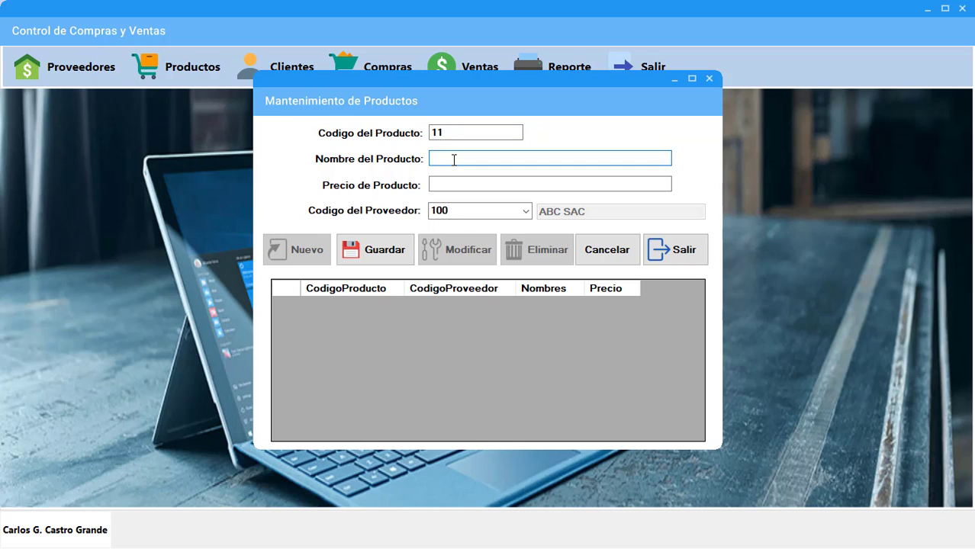
type("INKA KOLA")
left_click(453, 183)
type("10")
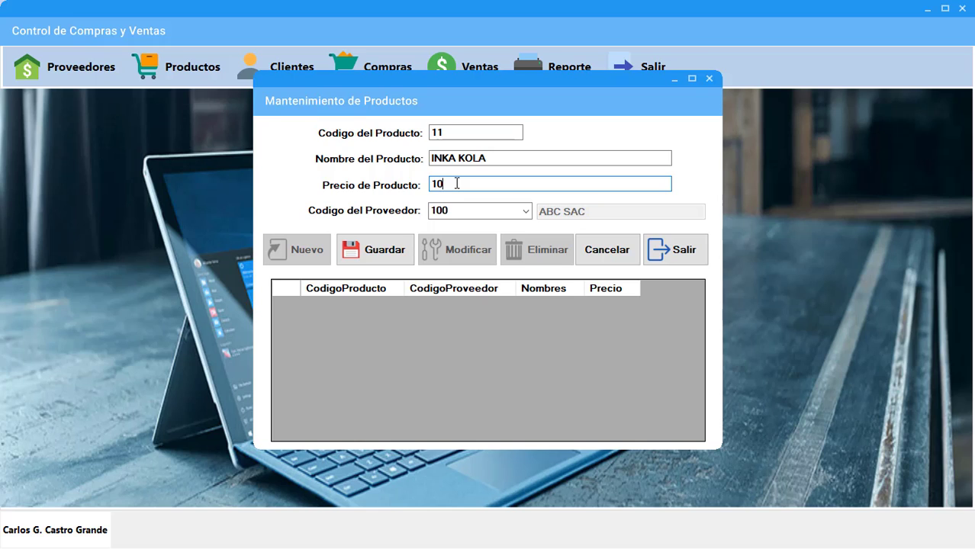
left_click(380, 243)
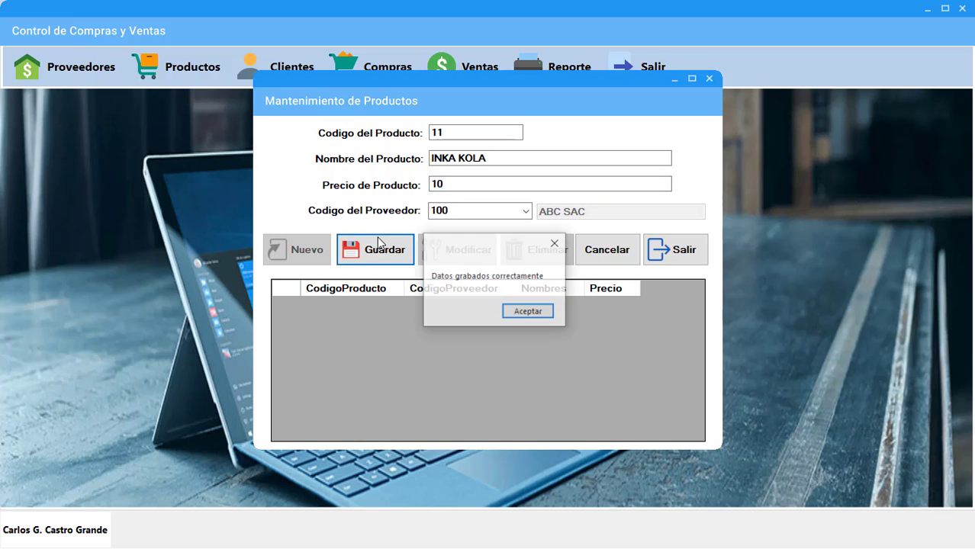
left_click(522, 311)
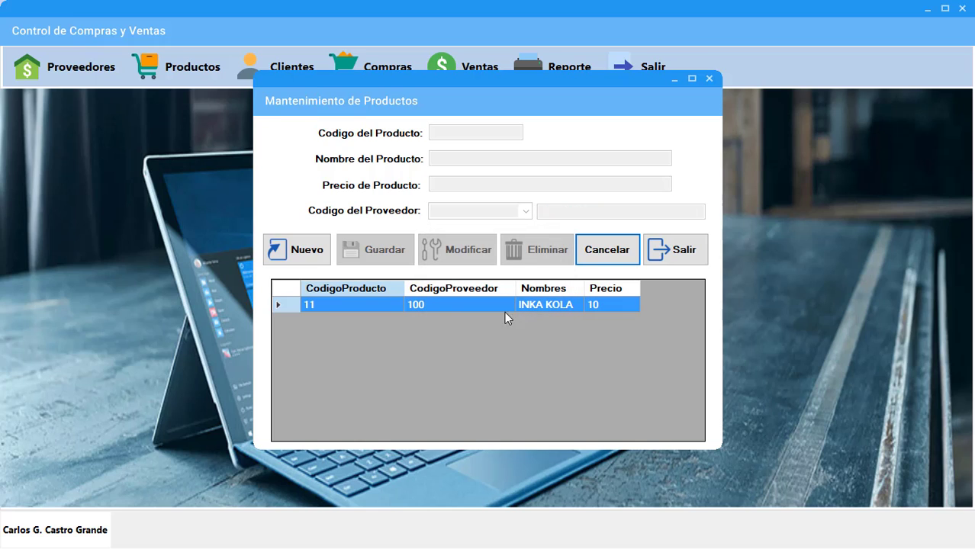
Add and save a product with code 22, name KOKA KOLA, price 14 and supplier code 100.
left_click(318, 255)
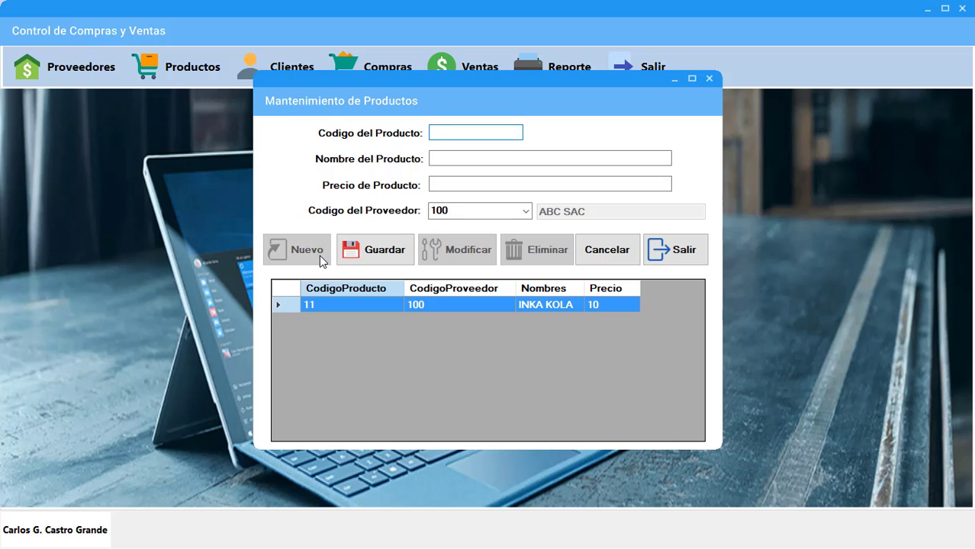
type("22")
left_click(458, 159)
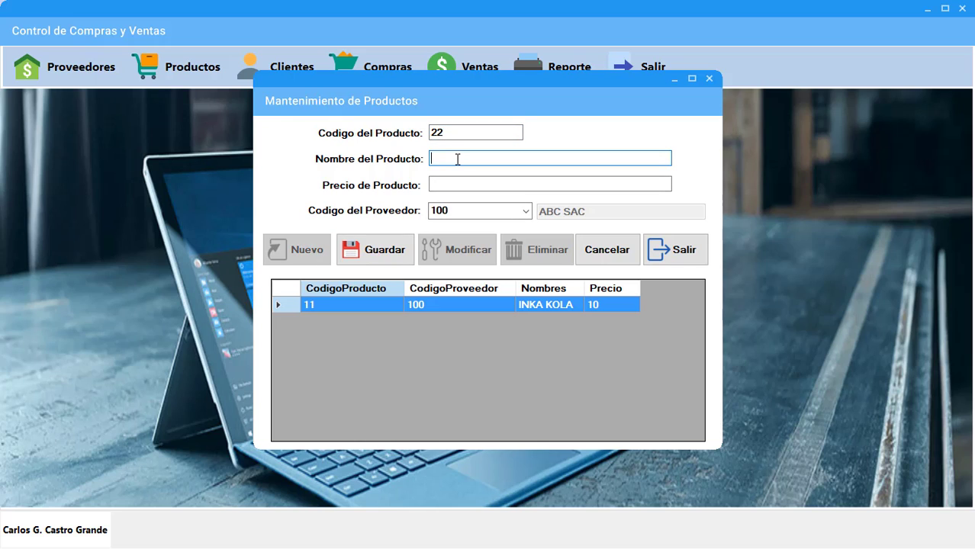
type("KOKA KOLA")
left_click(457, 183)
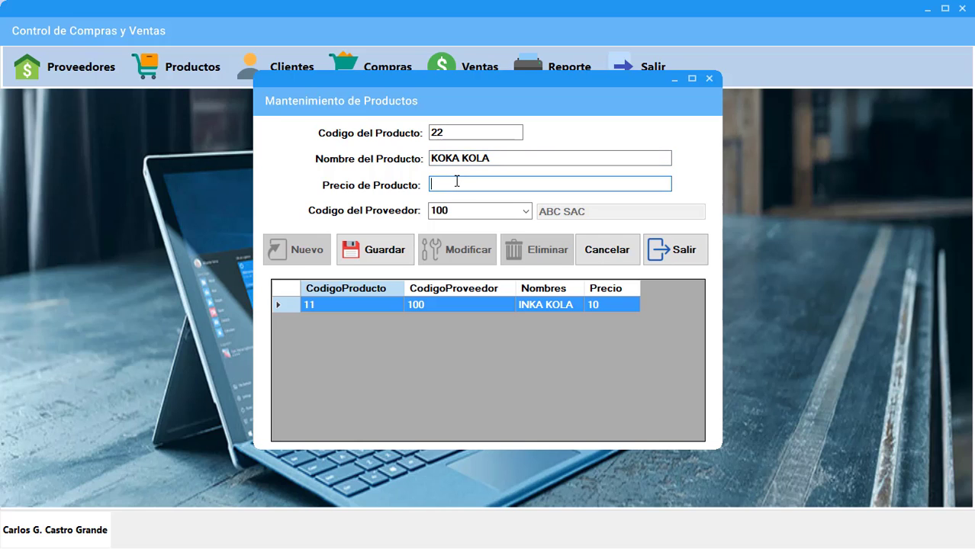
type("14")
left_click(403, 253)
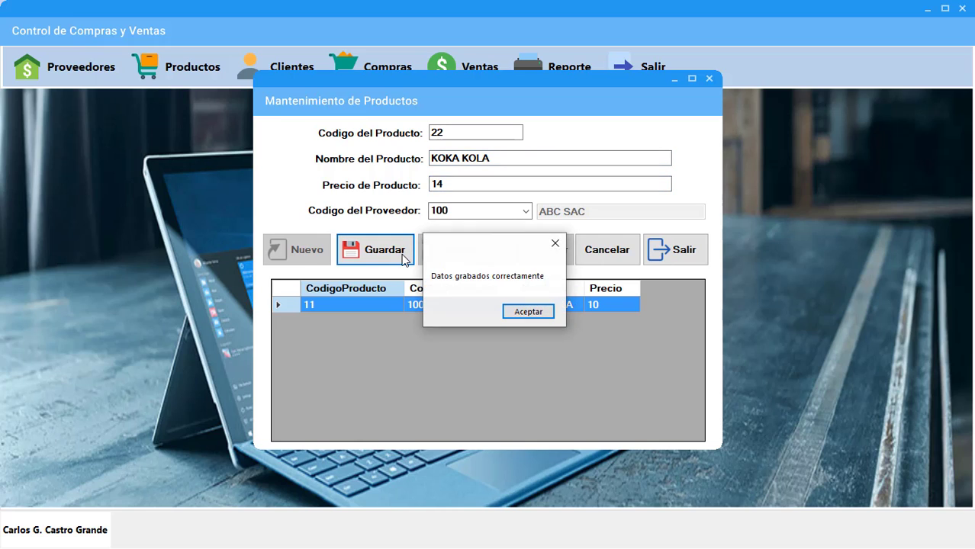
left_click(518, 311)
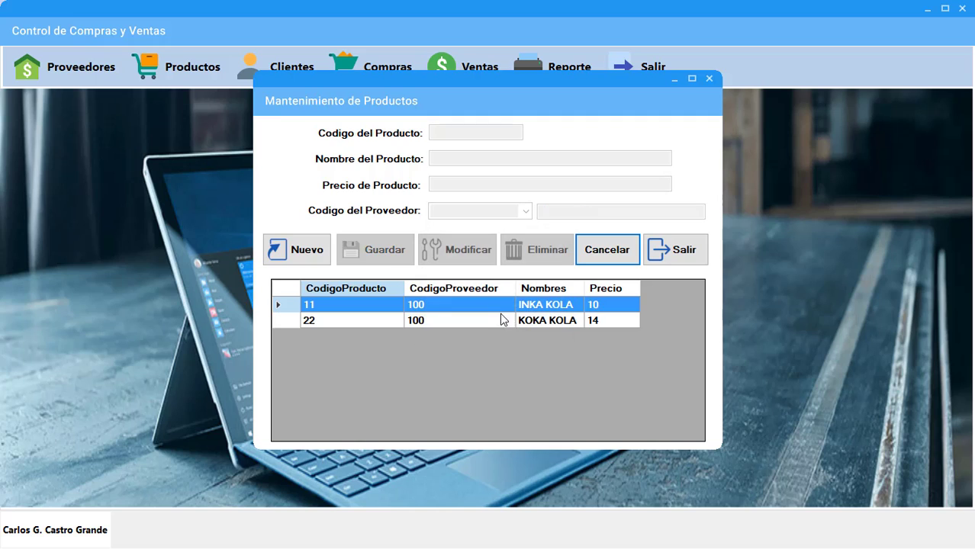
Add and save a product with code 33, name CERVEZA PILSEN, price 20 and supplier code 200.
left_click(320, 254)
type("33")
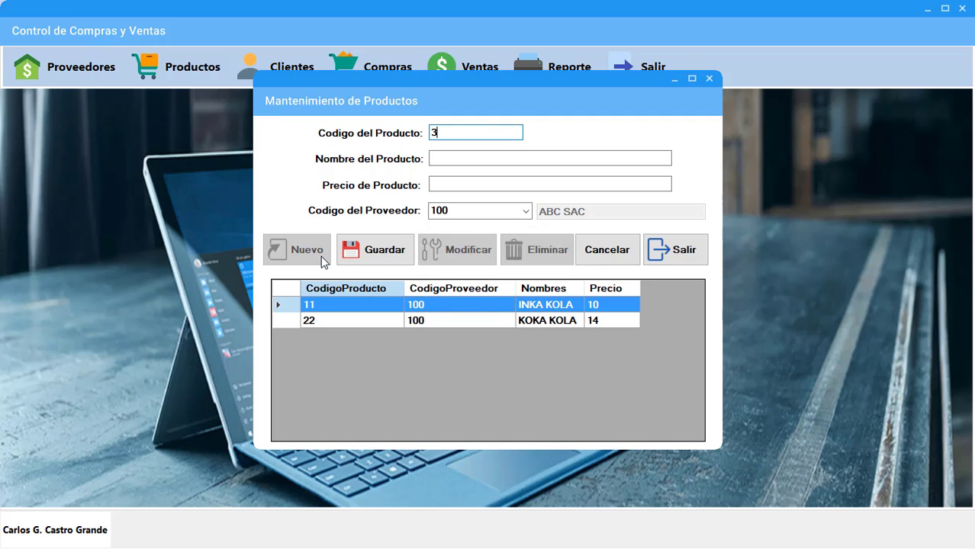
left_click(445, 161)
type("CER")
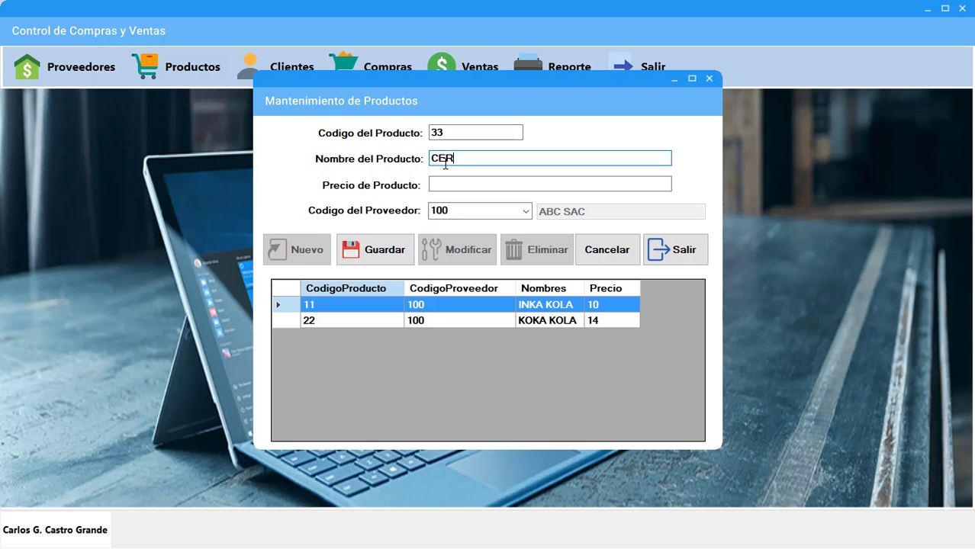
type("VEZA PILSEN")
left_click(446, 180)
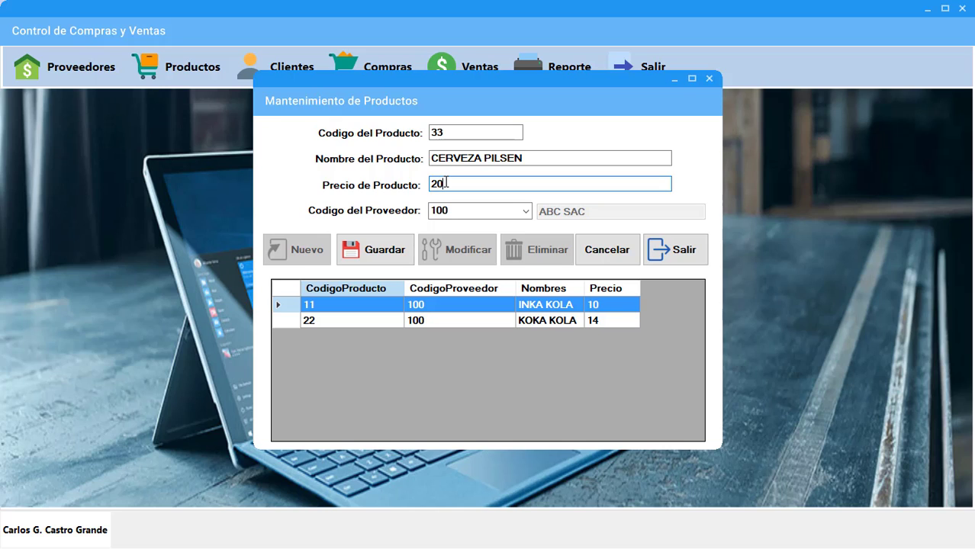
type("20")
left_click(525, 211)
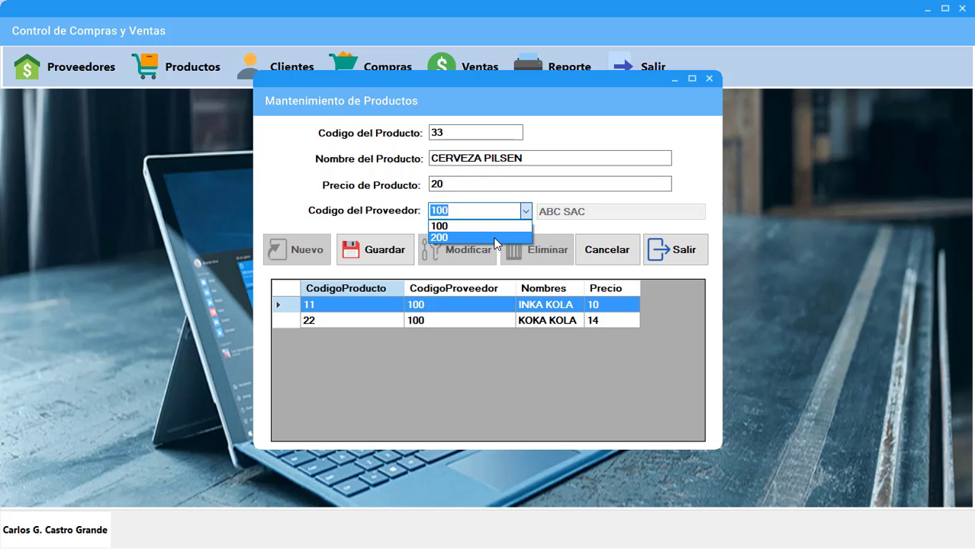
left_click(496, 238)
left_click(386, 251)
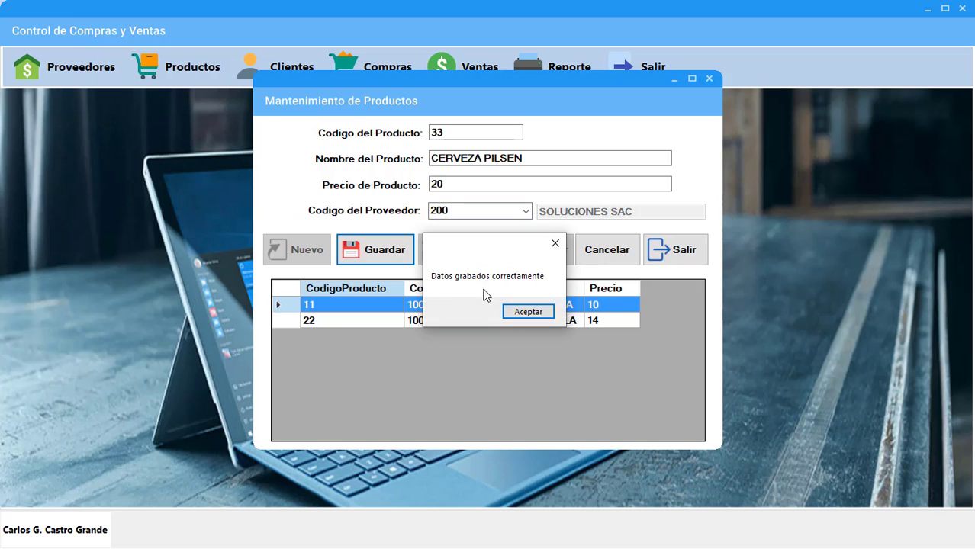
left_click(527, 312)
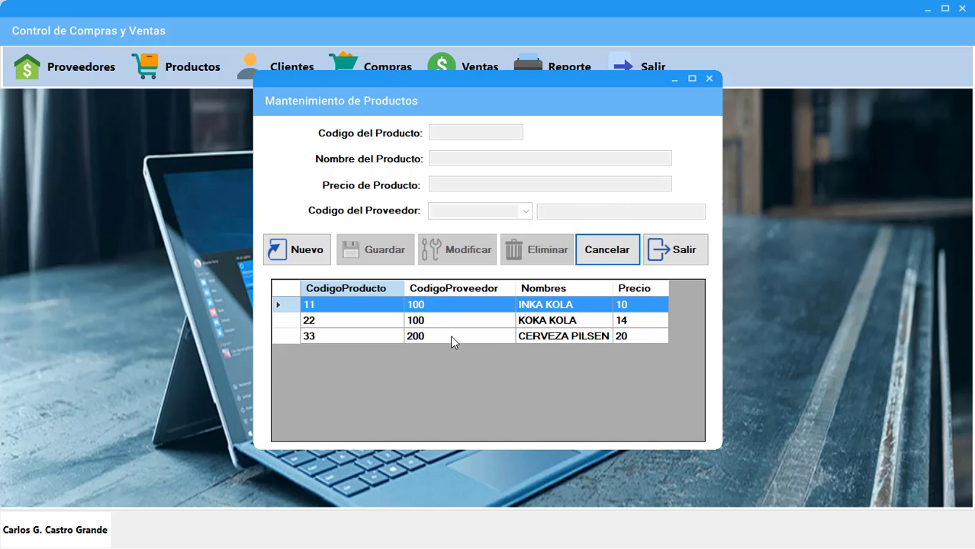
Change the price of product 22, KOKA KOLA, to 15, save the modification and close product maintenance.
left_click(296, 323)
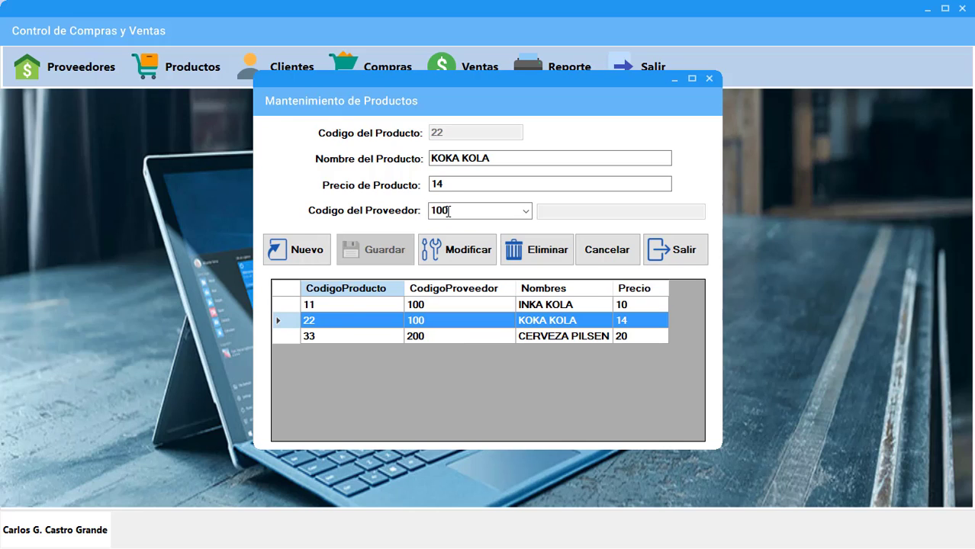
left_click(452, 189)
key("BackSpace")
type("5")
left_click(457, 252)
left_click(519, 311)
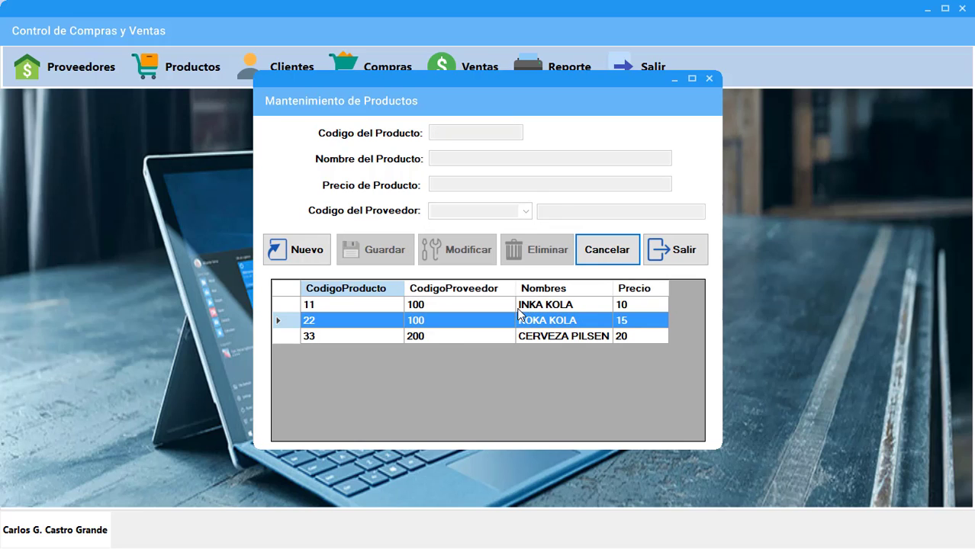
left_click(680, 249)
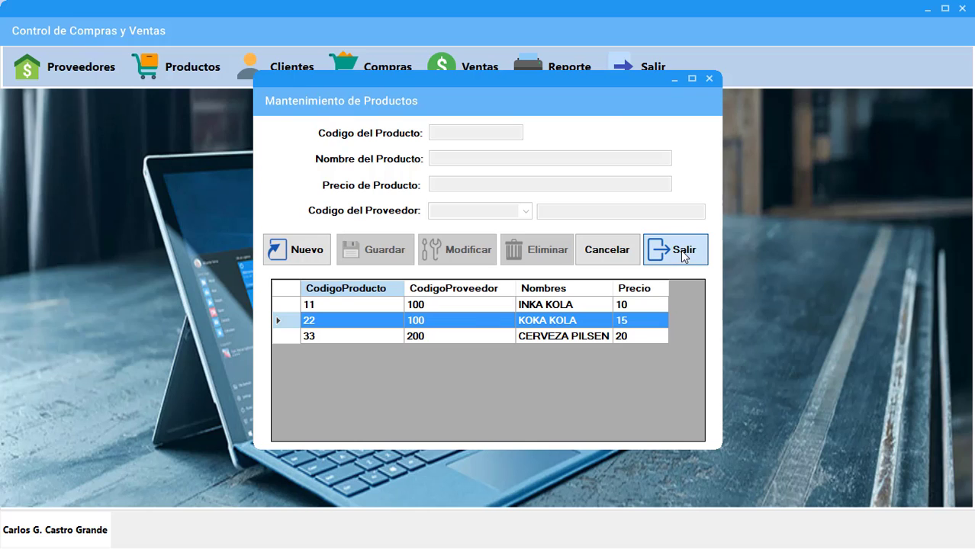
left_click(680, 249)
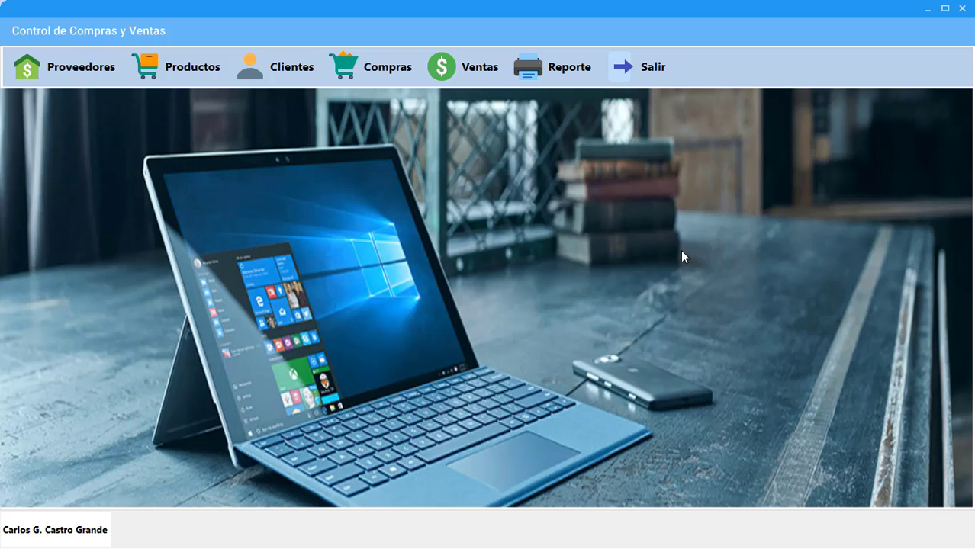
Start a new purchase with voucher number 1111 from supplier 100 and add product 11 with quantity 100.
left_click(368, 74)
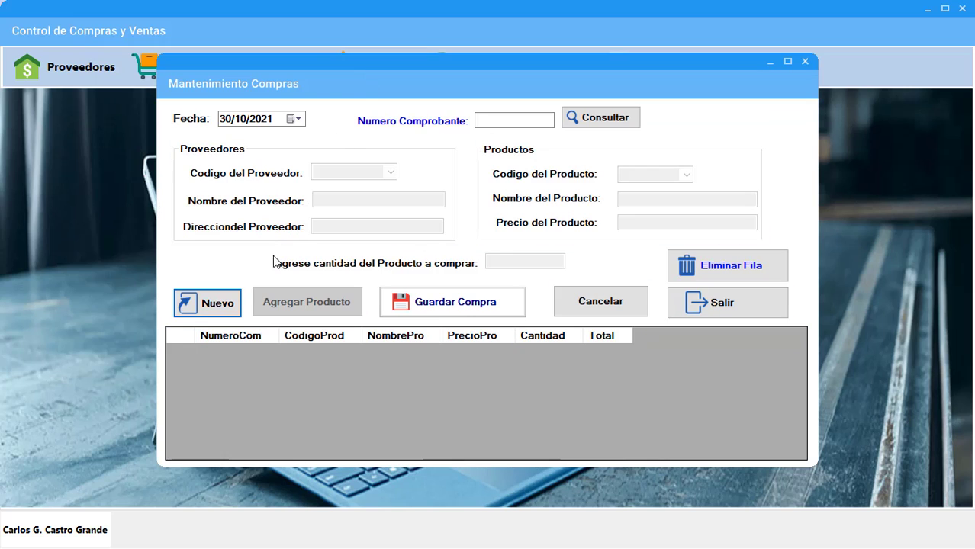
left_click(236, 298)
left_click(297, 307)
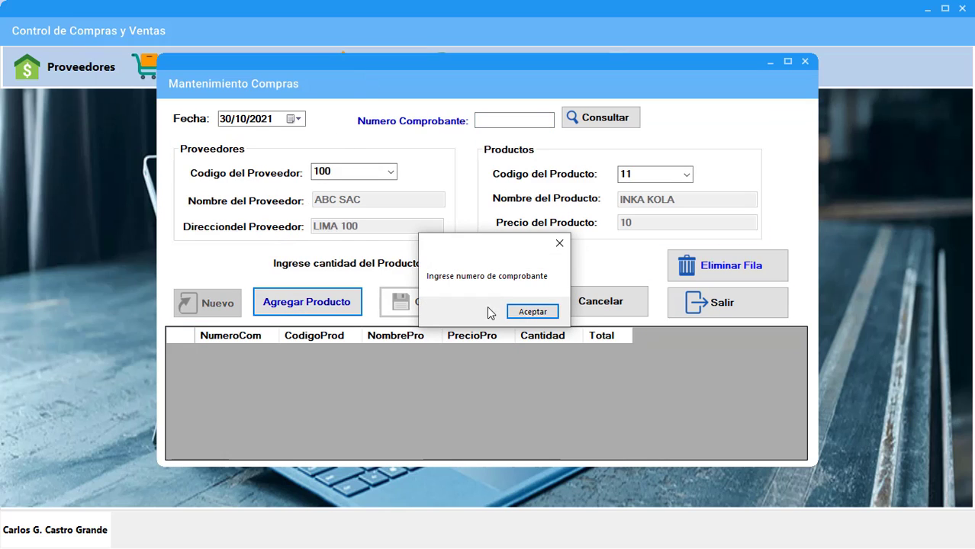
left_click(519, 314)
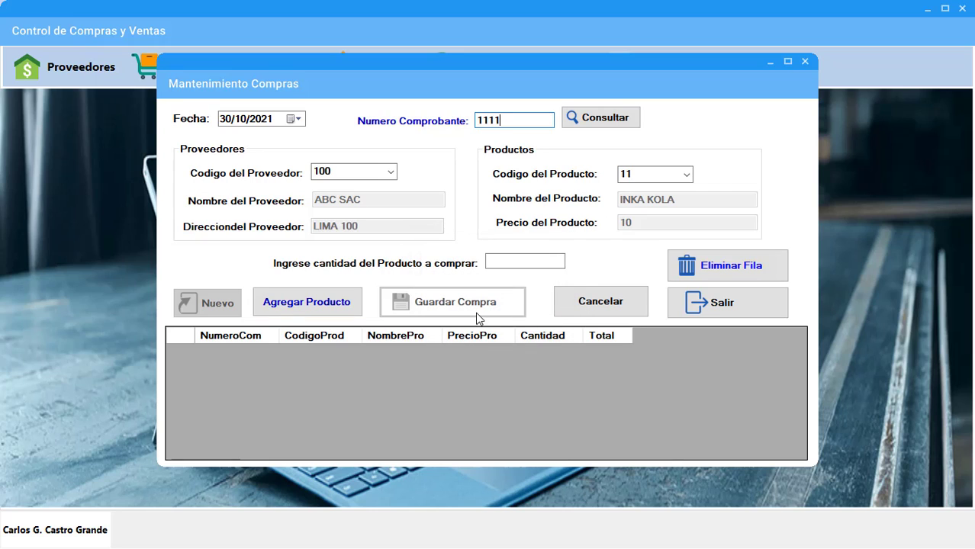
left_click(357, 311)
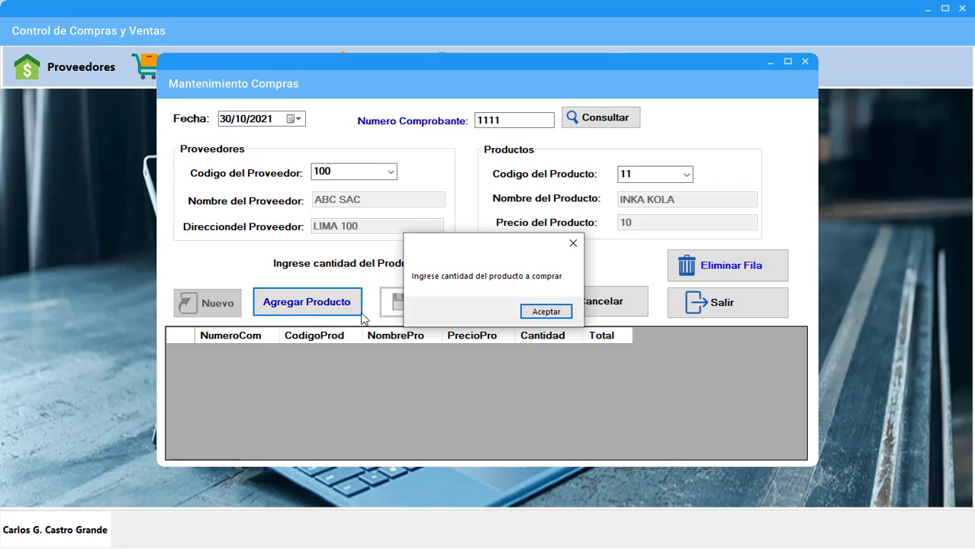
left_click(540, 314)
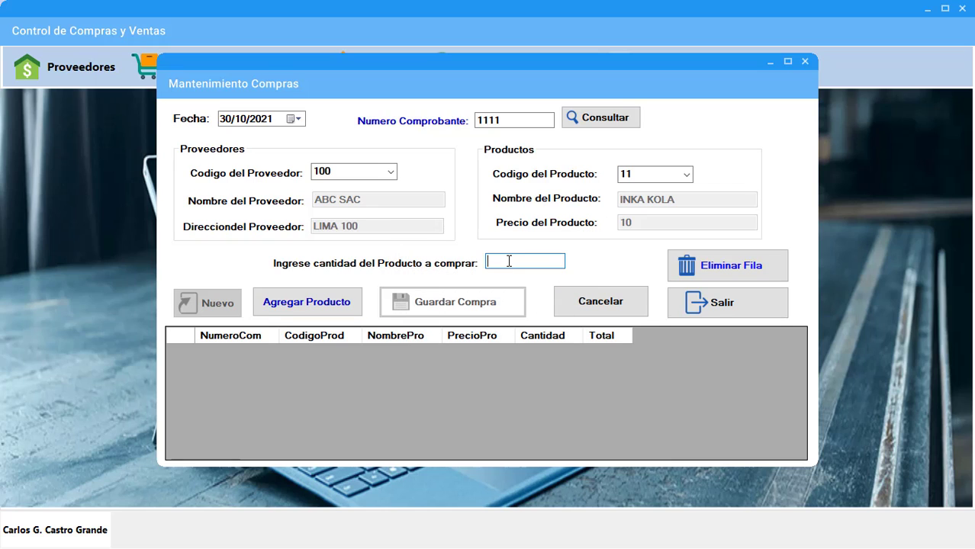
type("100")
left_click(326, 307)
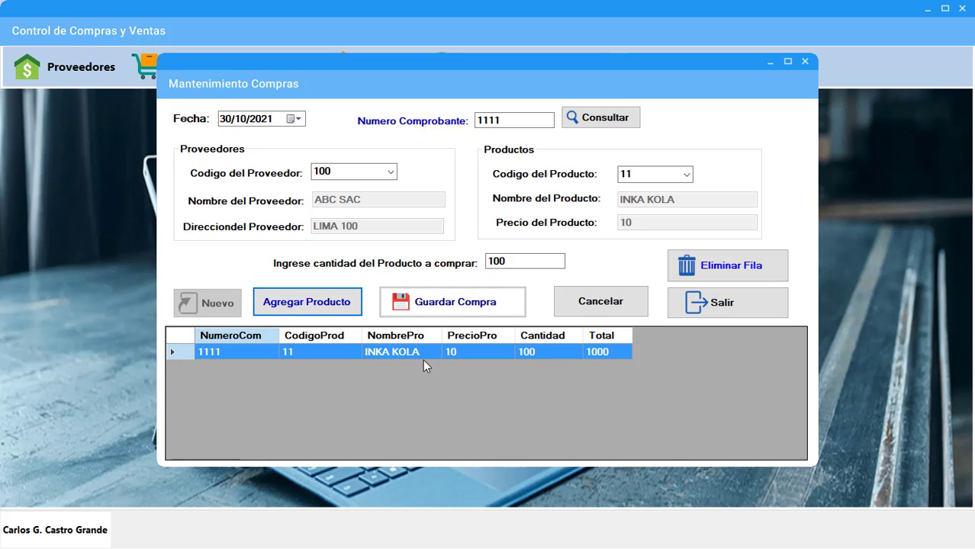
Delete the INKA KOLA row from the purchase, add the product again with quantity 130 and save the purchase.
left_click(730, 269)
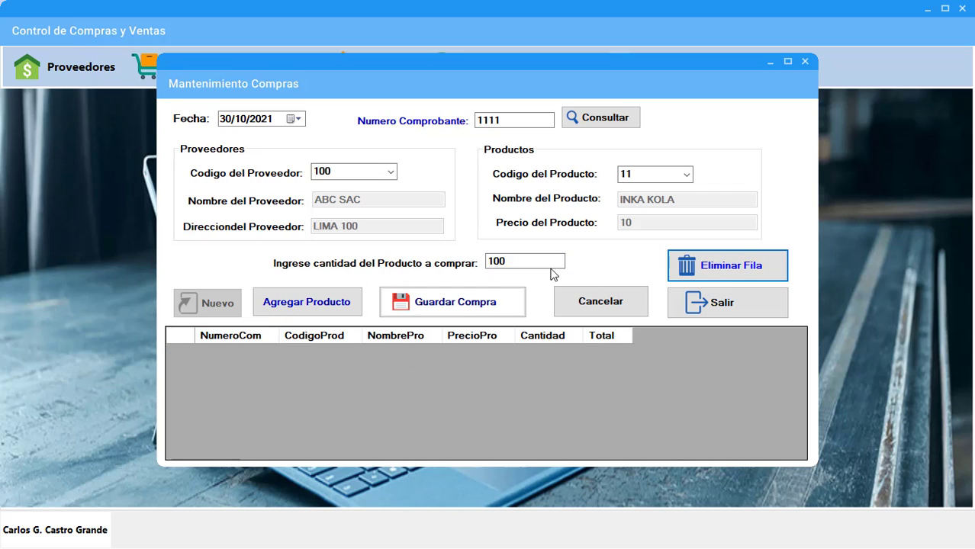
left_click(505, 260)
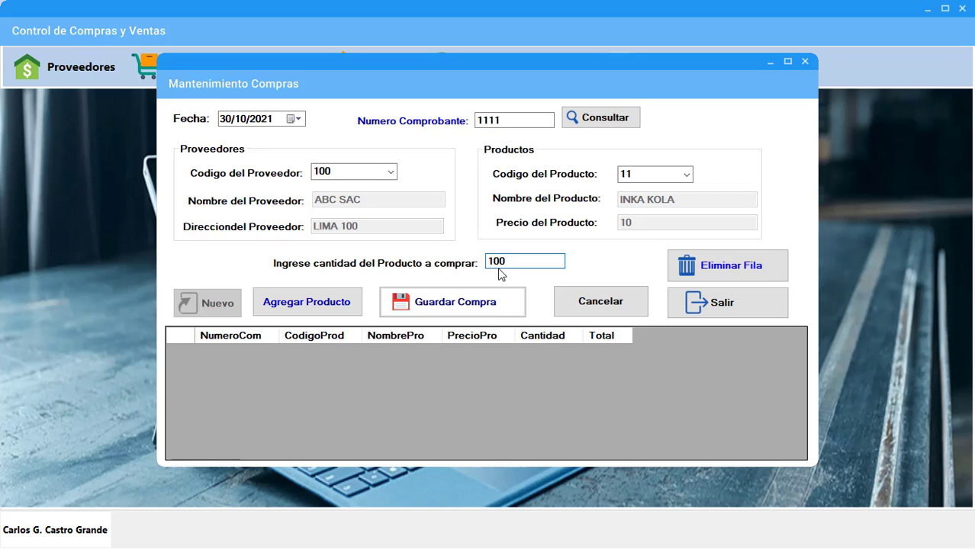
type("3")
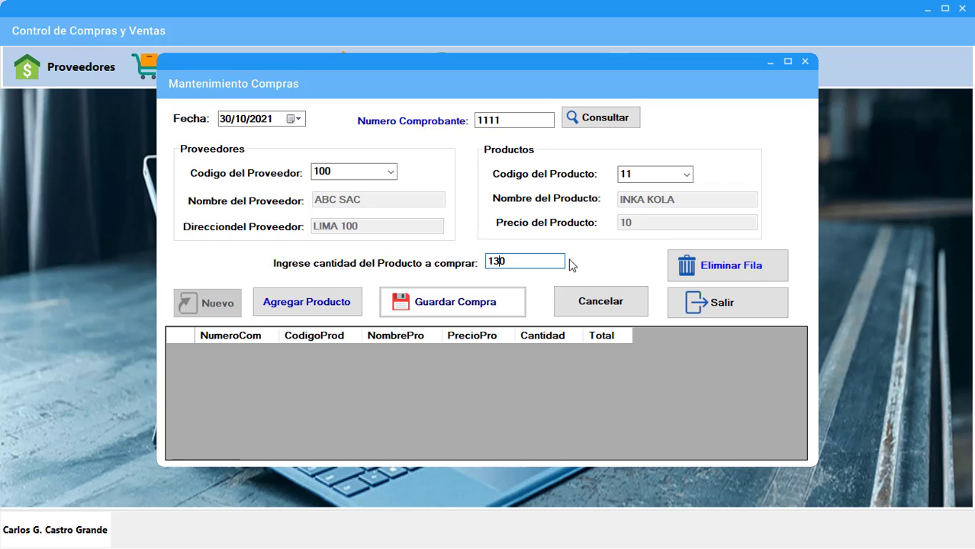
left_click(325, 305)
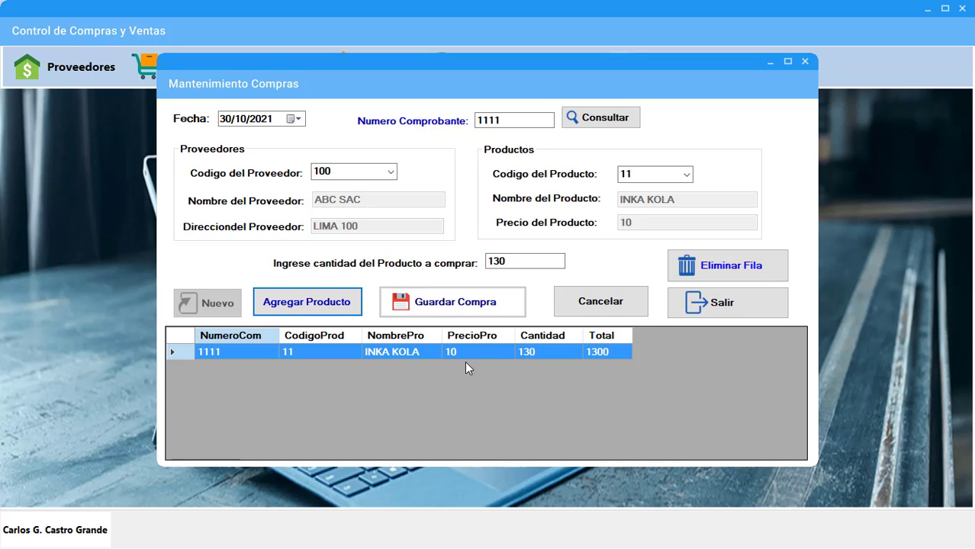
left_click(462, 311)
left_click(527, 312)
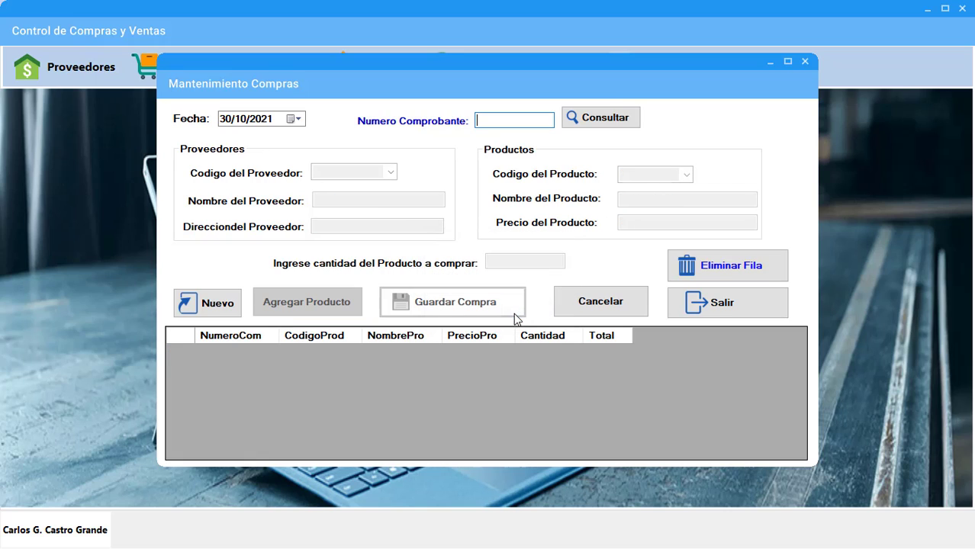
Look up purchase vouchers 111 and 1111, and close the purchases form.
type("111")
left_click(592, 118)
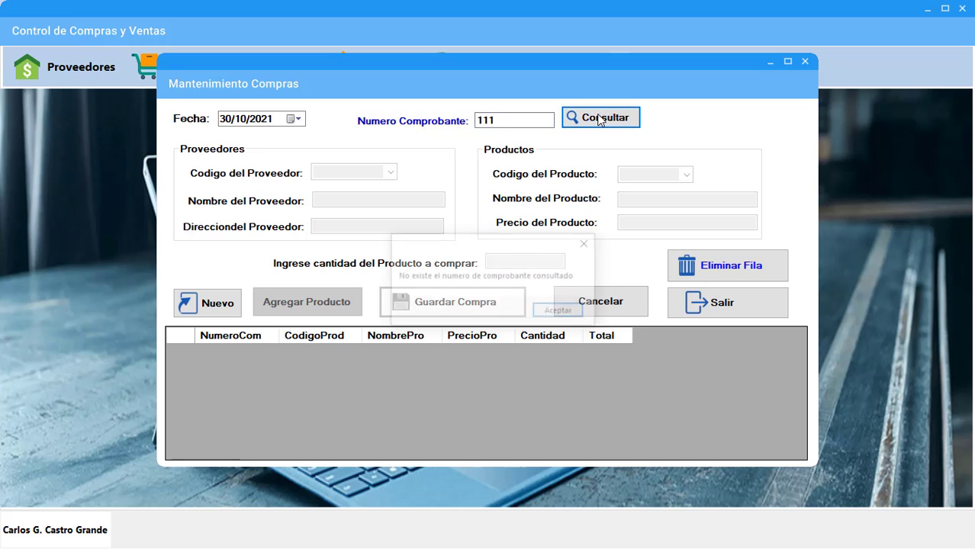
left_click(560, 311)
type("1")
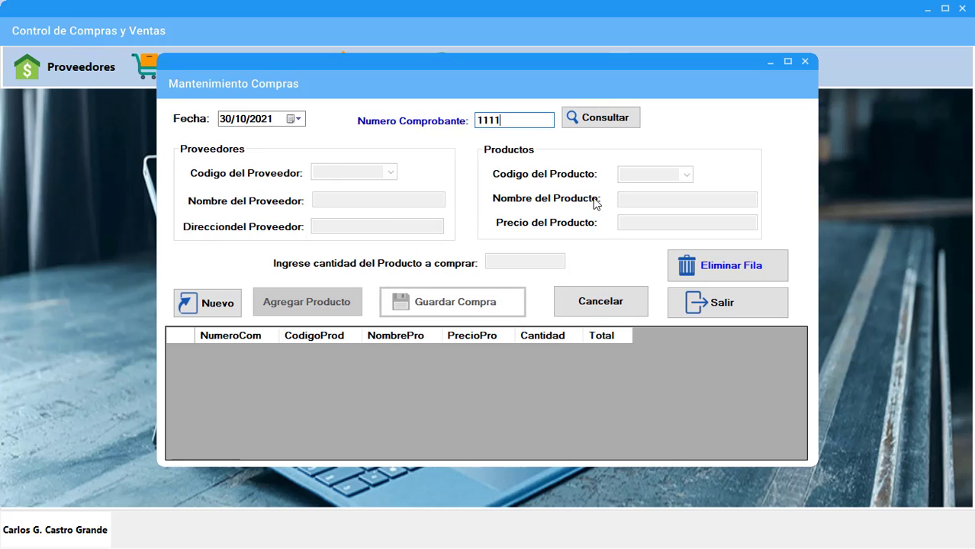
left_click(610, 118)
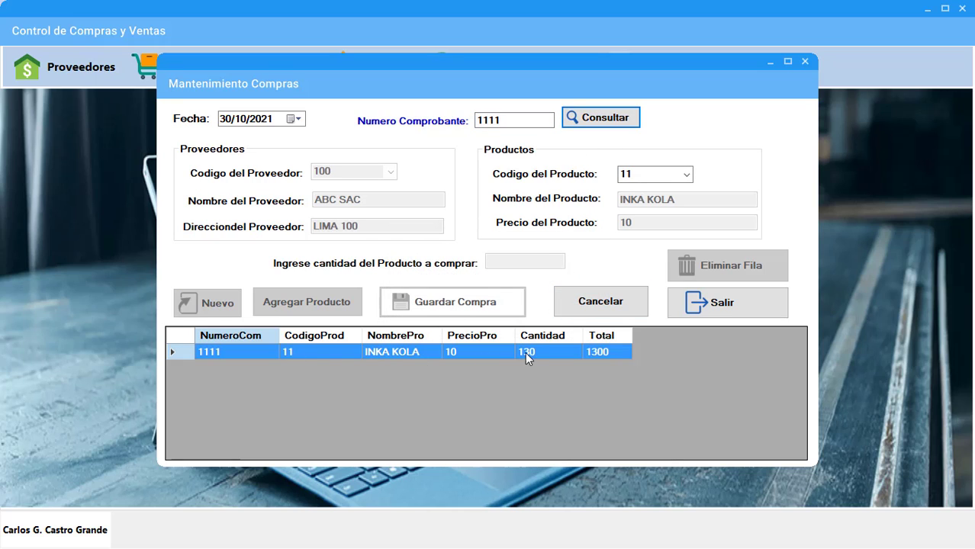
left_click(727, 302)
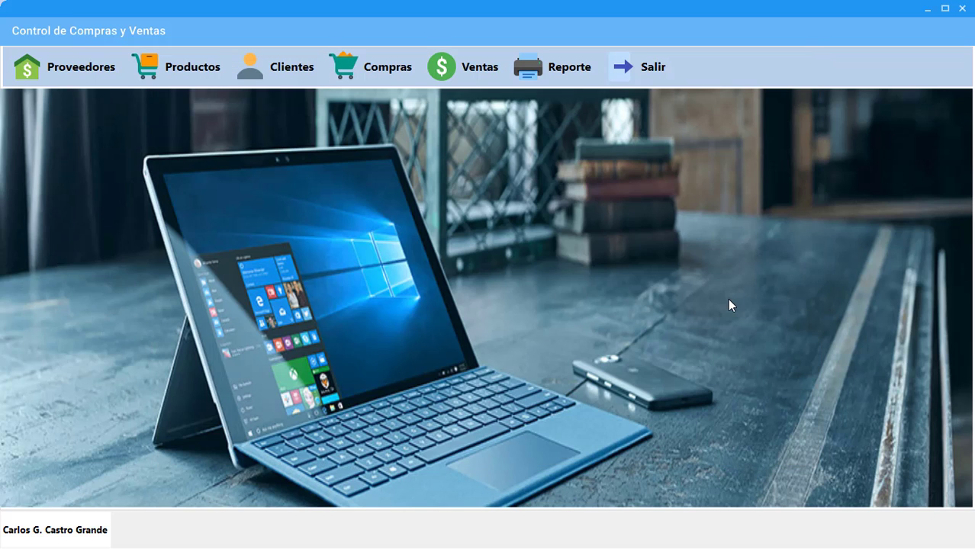
Open the report, query it for Compras only and close it.
left_click(565, 76)
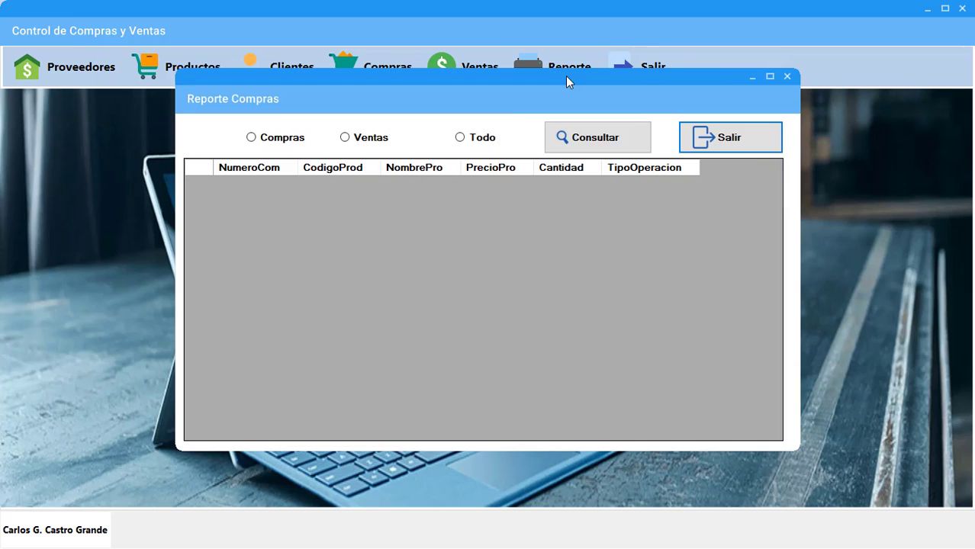
left_click(285, 139)
left_click(580, 136)
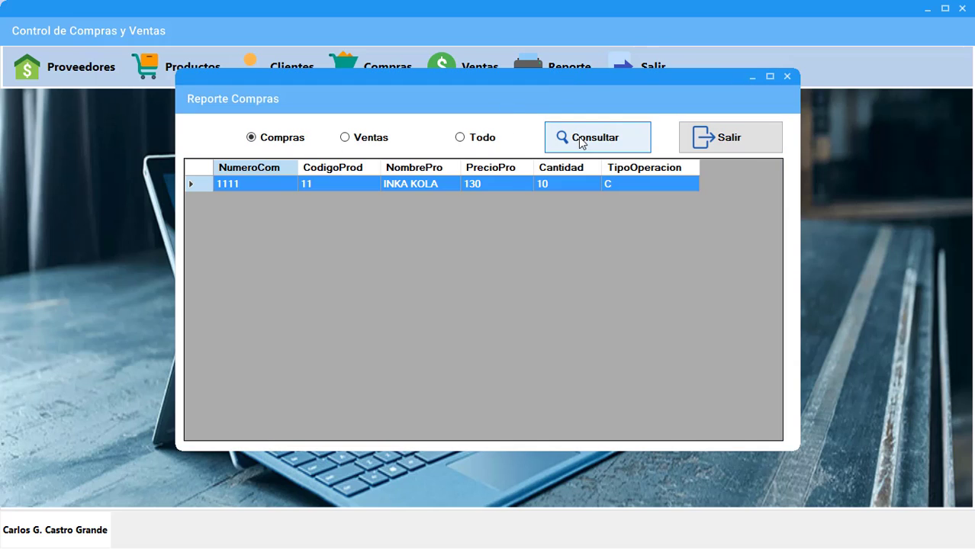
left_click(743, 138)
Start a new purchase with voucher number 2222 from supplier 100 and add product 11 with quantity 30.
left_click(394, 78)
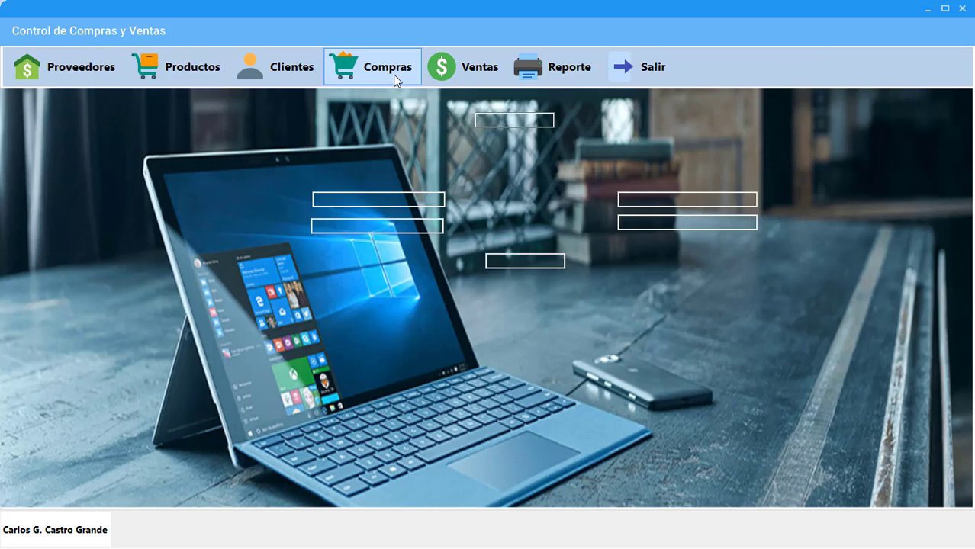
left_click(225, 302)
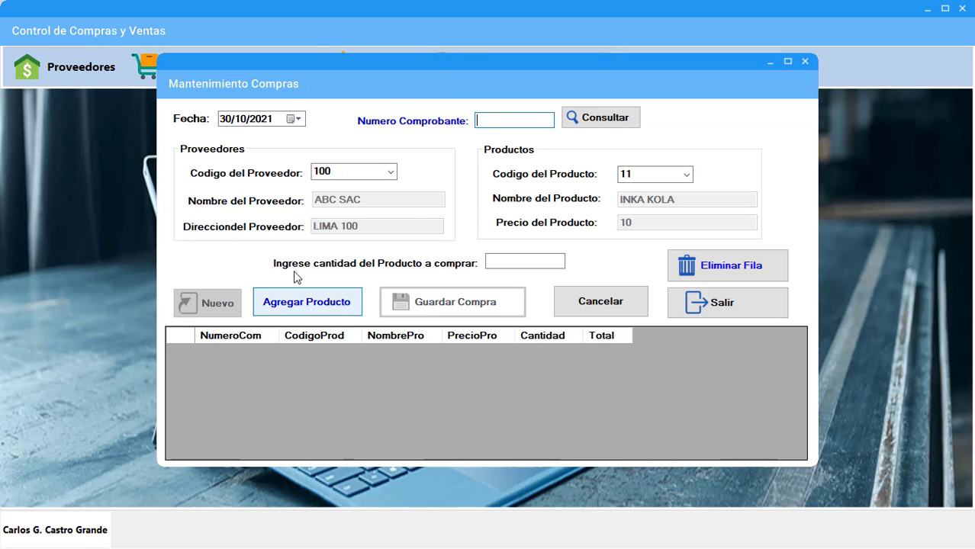
type("2222")
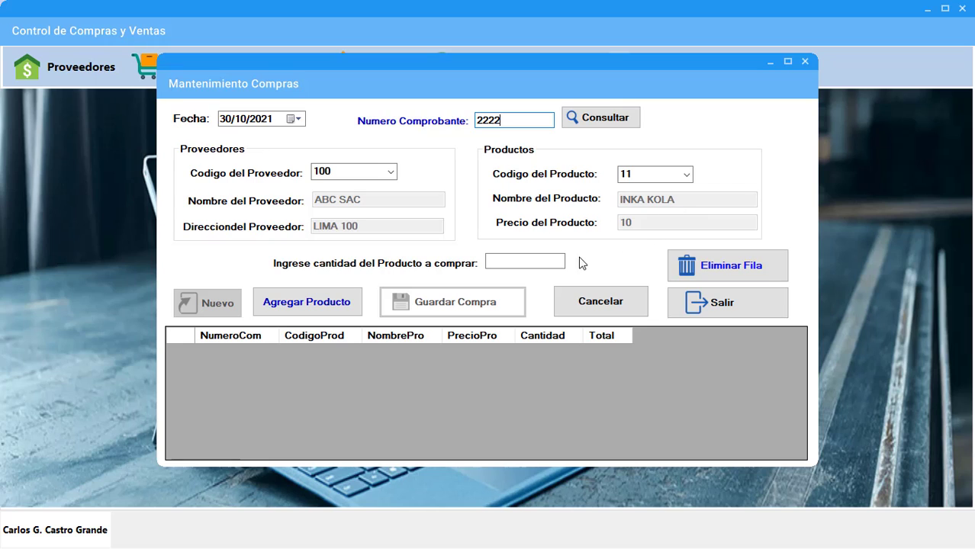
left_click(529, 259)
type("30")
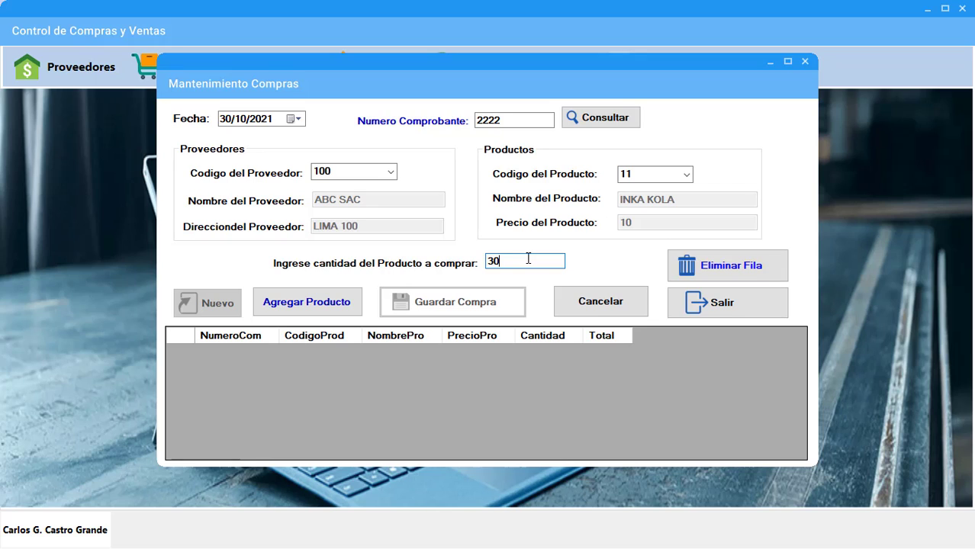
left_click(312, 307)
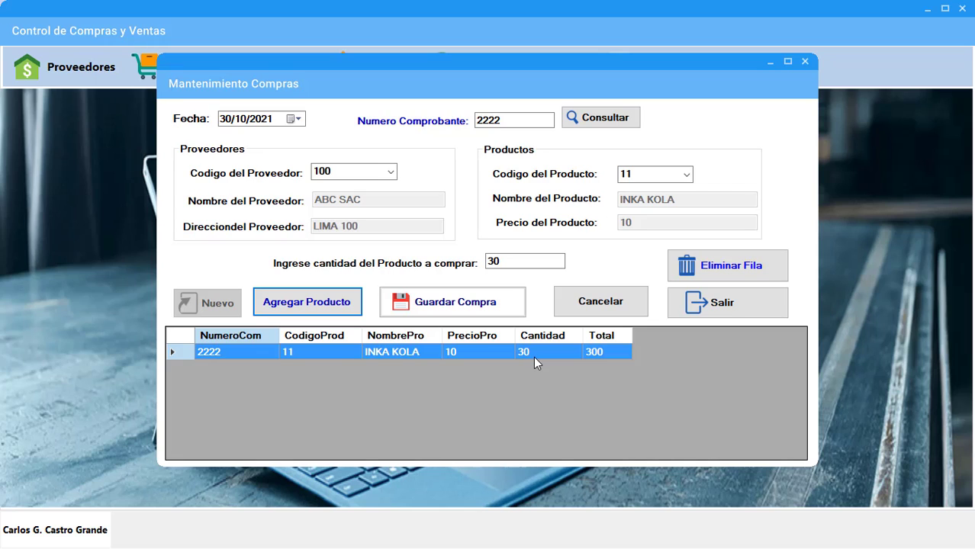
Add product 22, KOKA KOLA, with quantity 200 to the current purchase and save it.
left_click(685, 180)
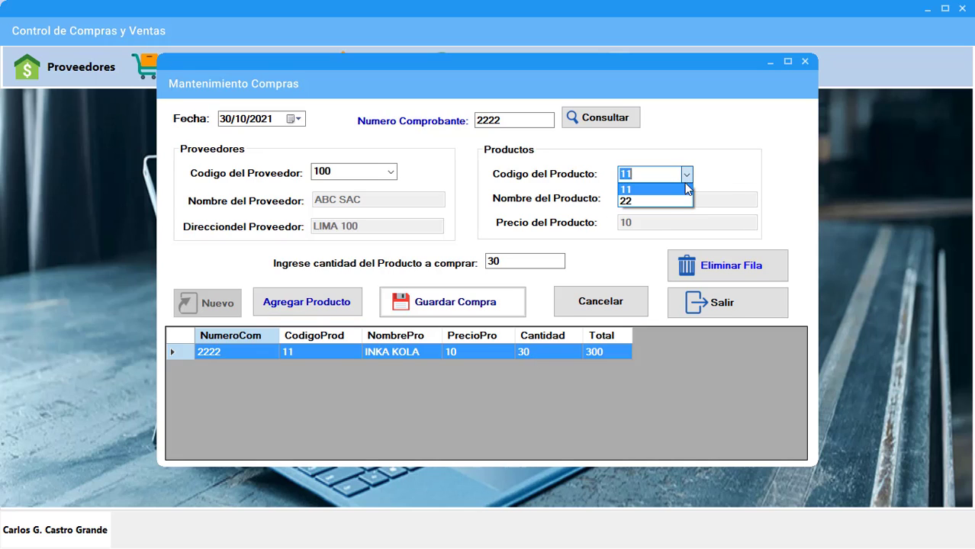
left_click(676, 202)
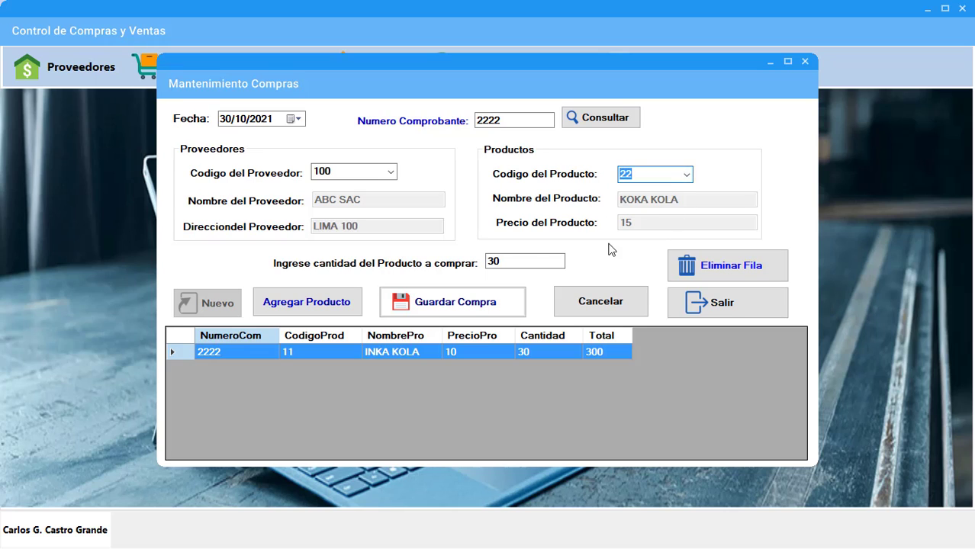
left_click_drag(510, 261, 457, 260)
type("200")
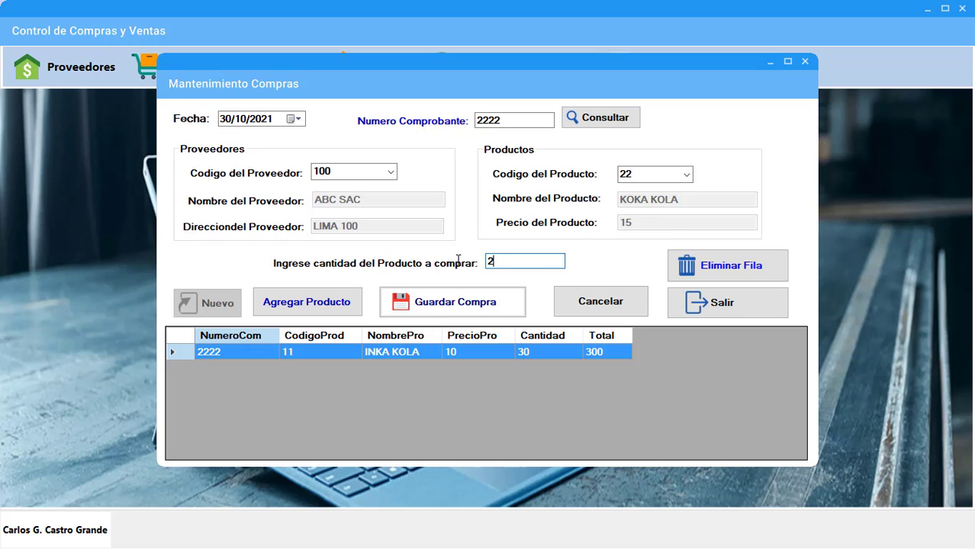
left_click(319, 305)
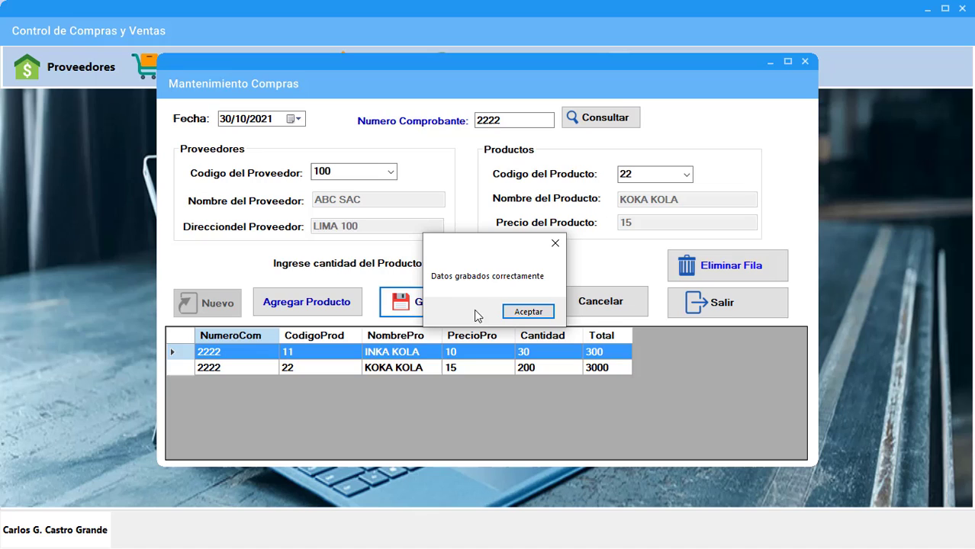
left_click(526, 312)
Look up the saved purchase voucher 2222 and close the purchases form.
type("2222")
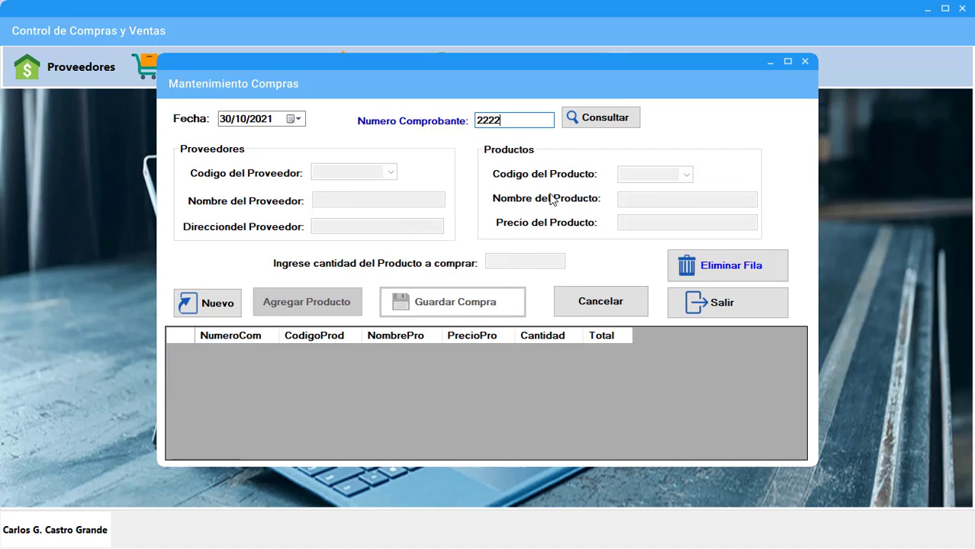
left_click(589, 123)
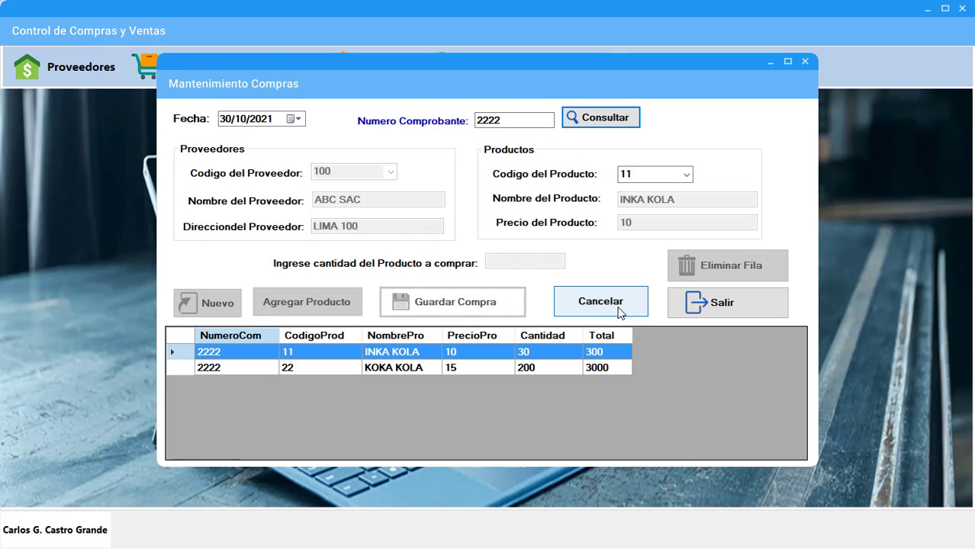
left_click(713, 310)
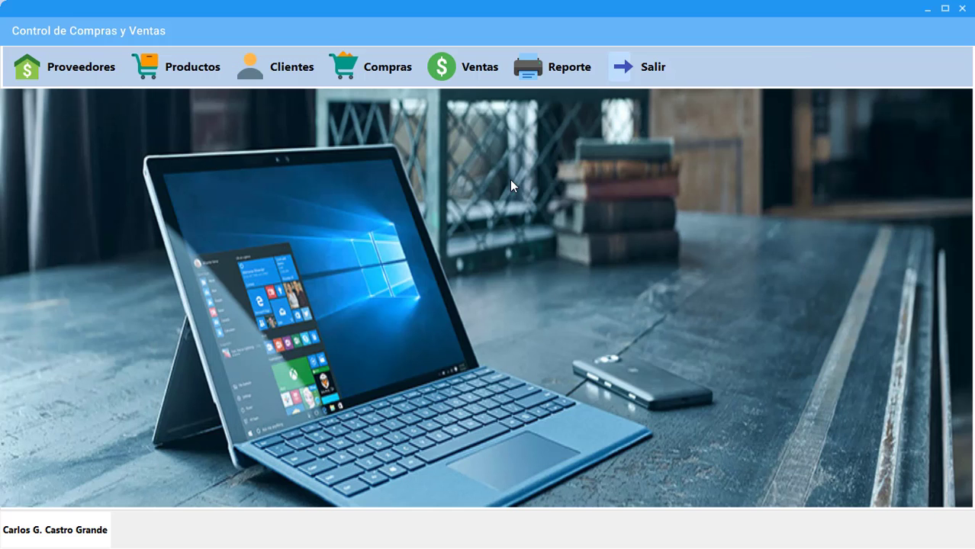
Reopen the report and query the Compras records to check both saved purchases.
left_click(546, 74)
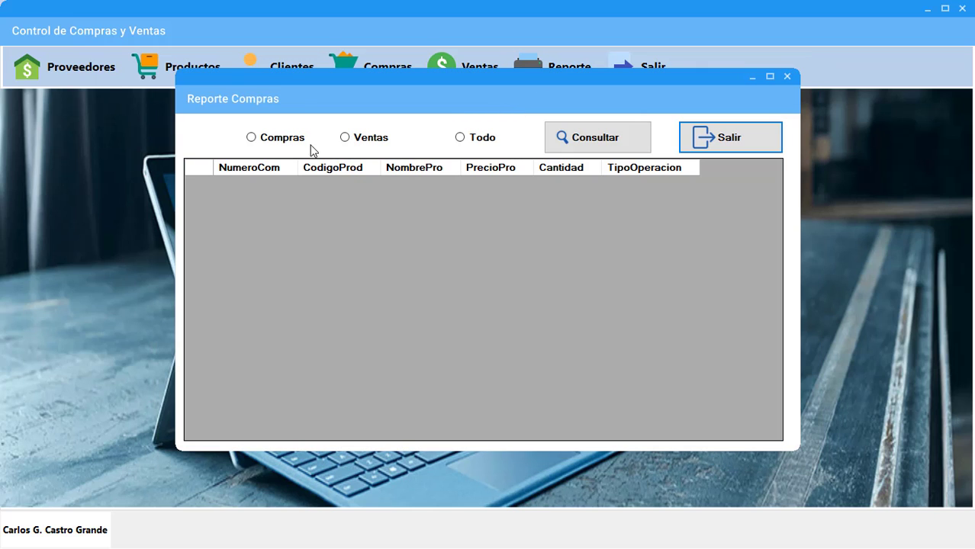
left_click(572, 145)
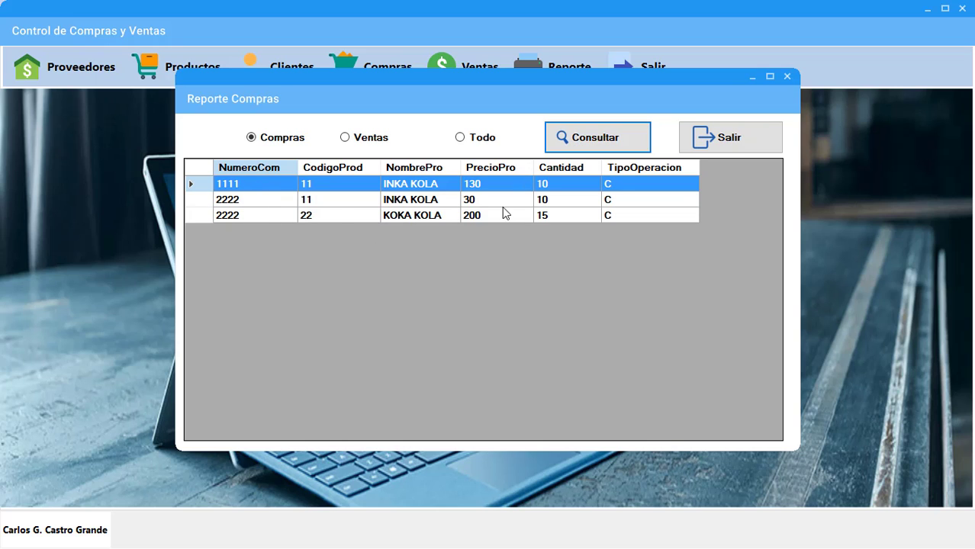
Close the report and start a new purchase with voucher number 3333 from supplier 100, adding product 11 with quantity 50.
left_click(745, 148)
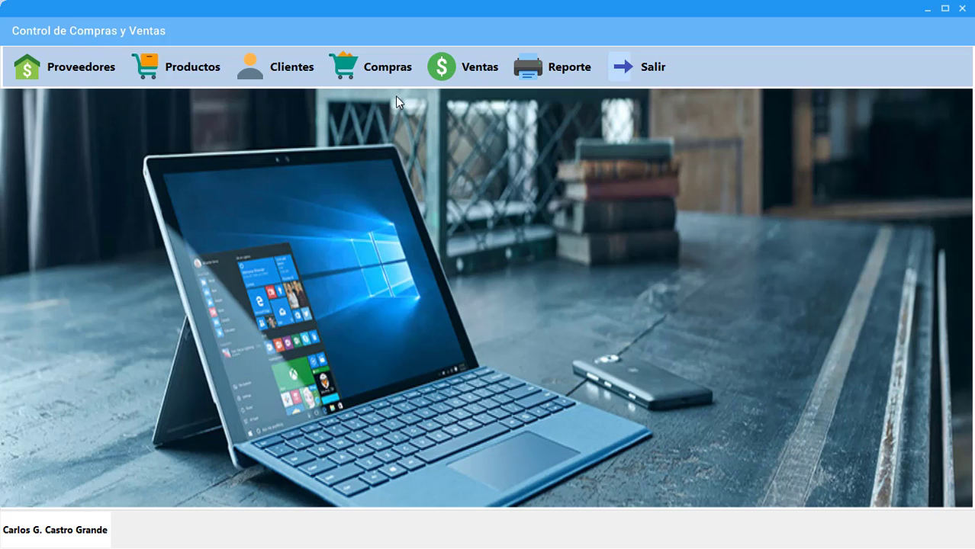
left_click(390, 71)
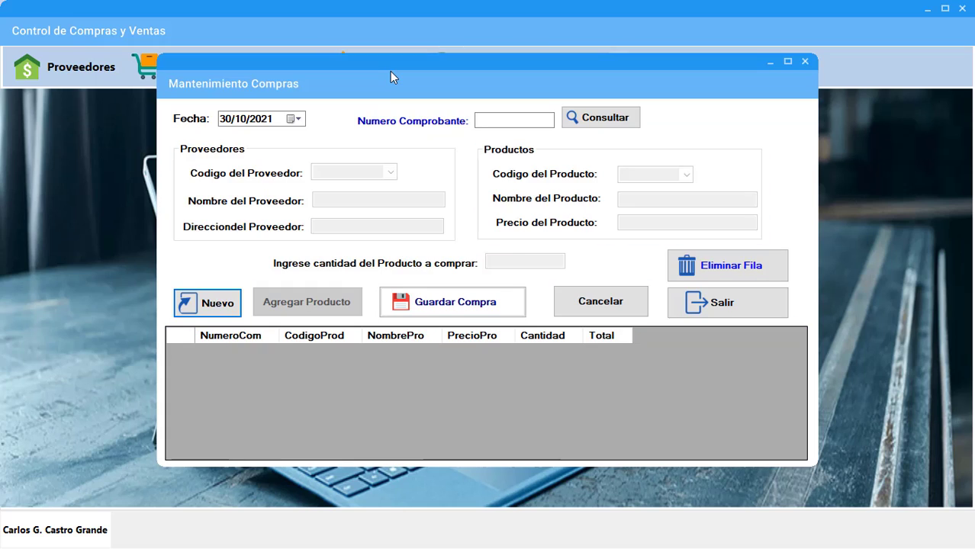
left_click(232, 303)
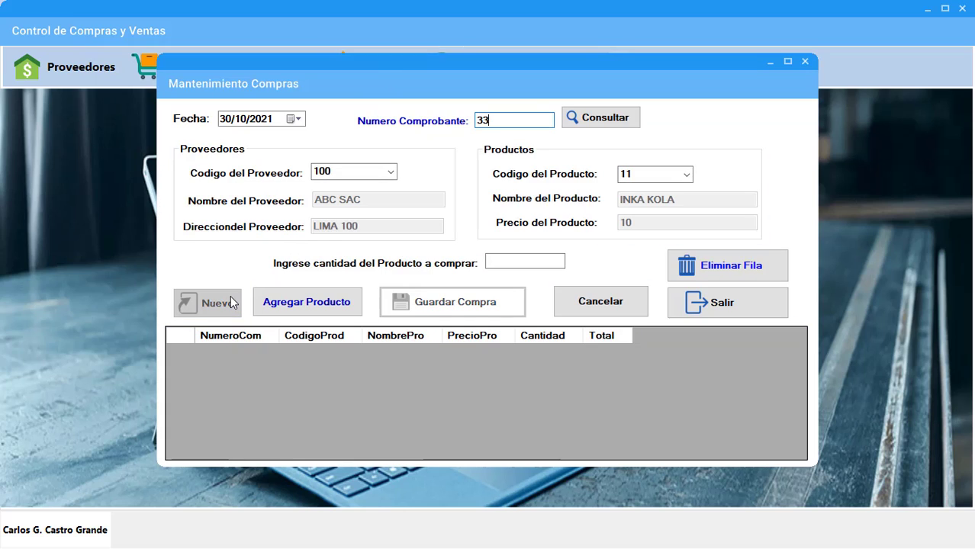
type("33")
left_click(507, 260)
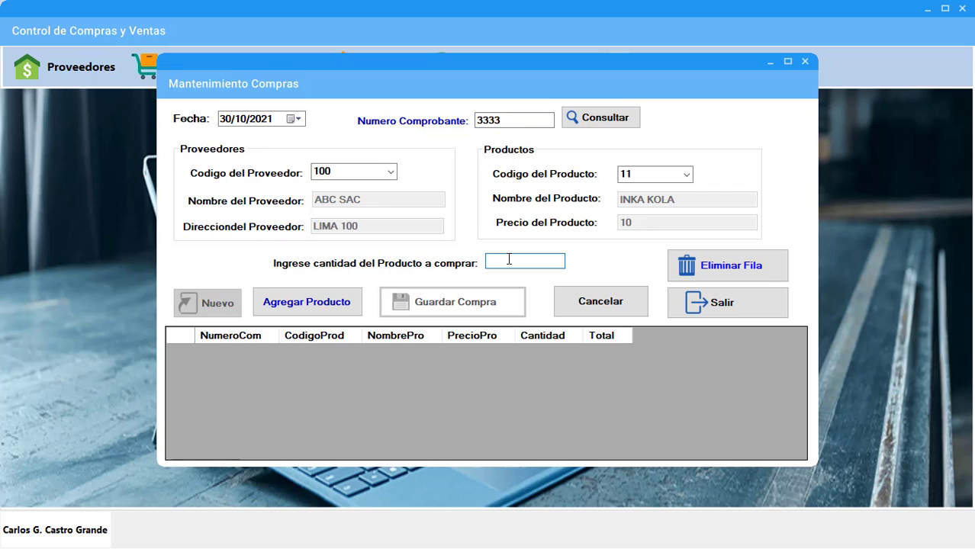
left_click(325, 305)
Add product 22, KOKA KOLA, with quantity 80 to purchase 3333.
left_click(685, 175)
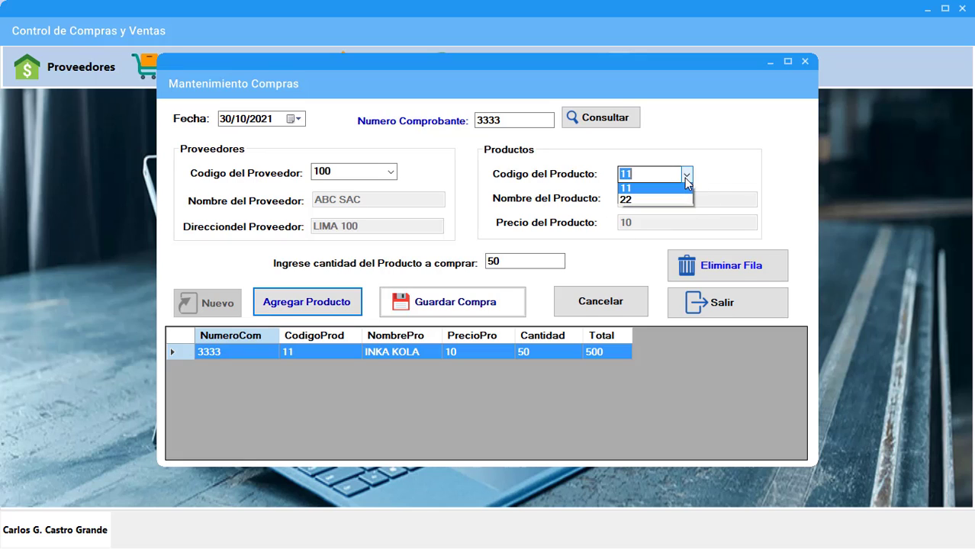
left_click(676, 201)
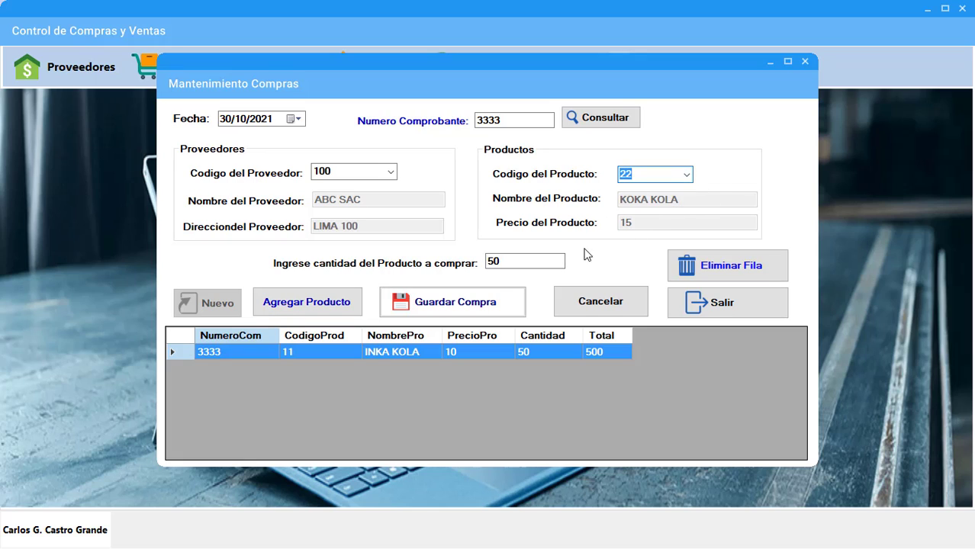
key("Tab")
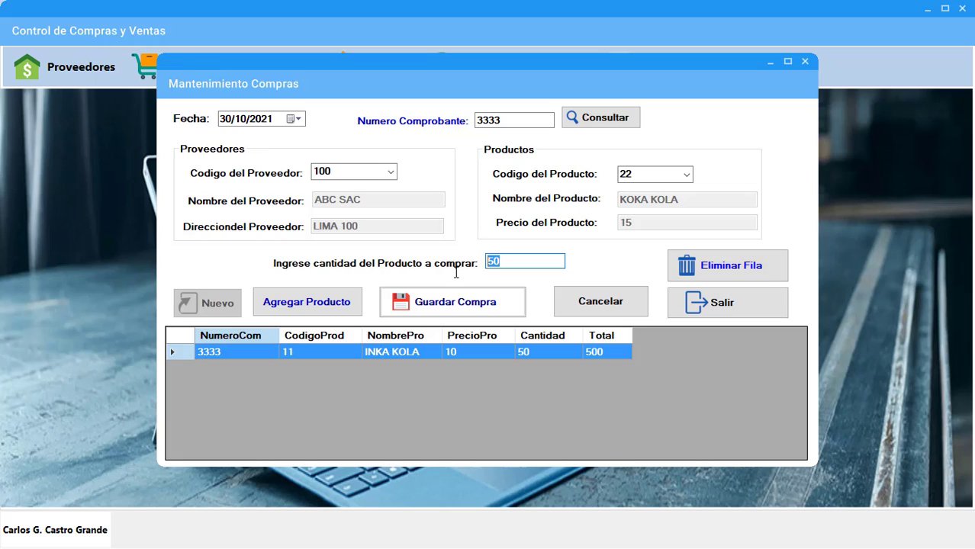
type("80")
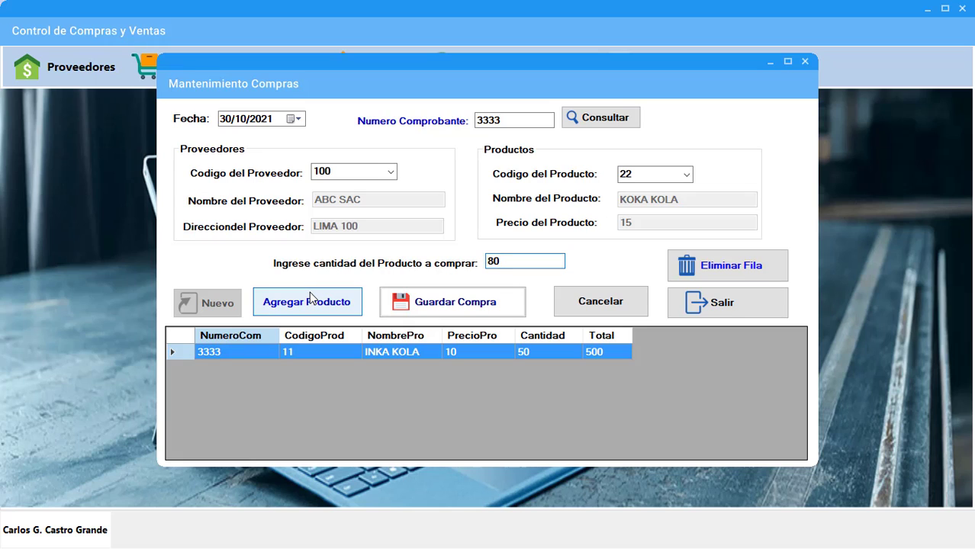
left_click(309, 299)
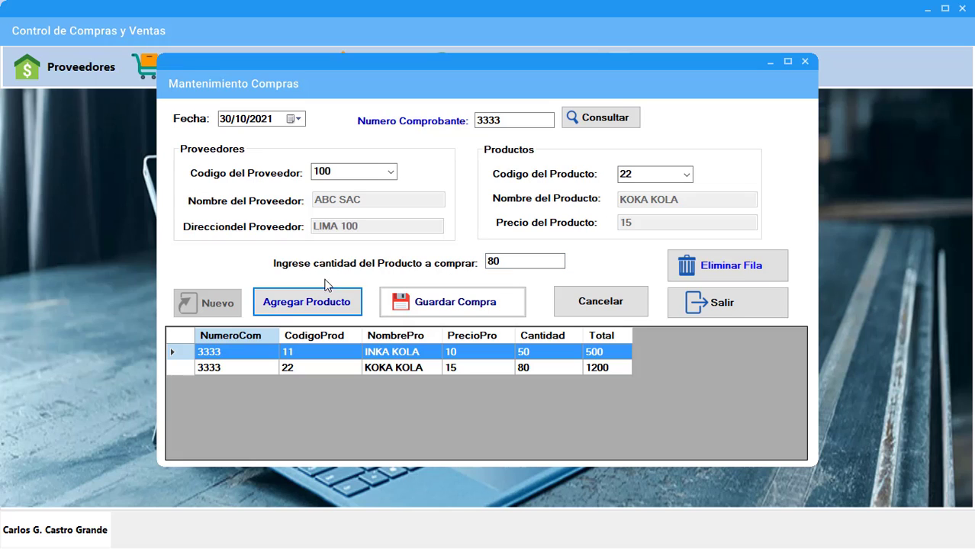
Switch to supplier 200, add product 33, CERVEZA PILSEN, with quantity 100, and save the purchase.
left_click(391, 172)
left_click(378, 198)
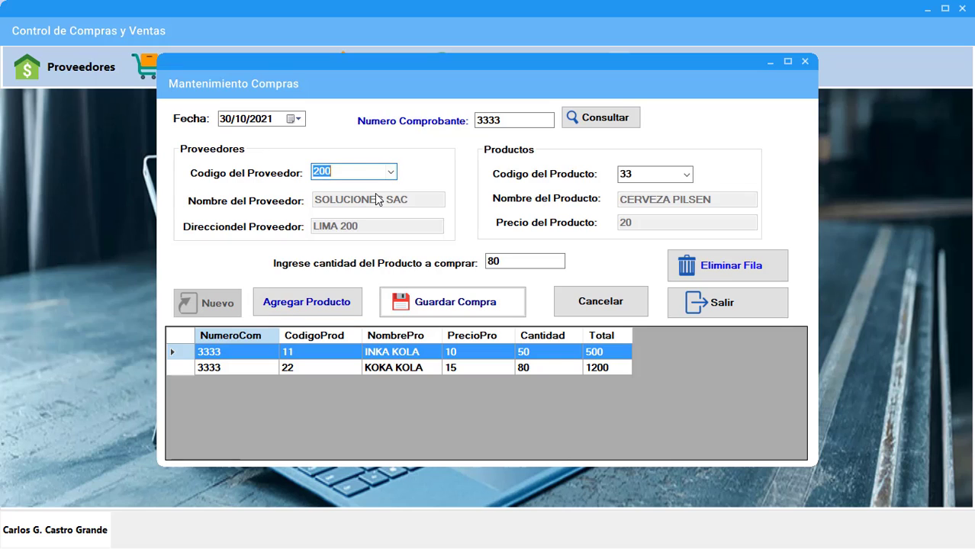
double_click(496, 261)
type("100")
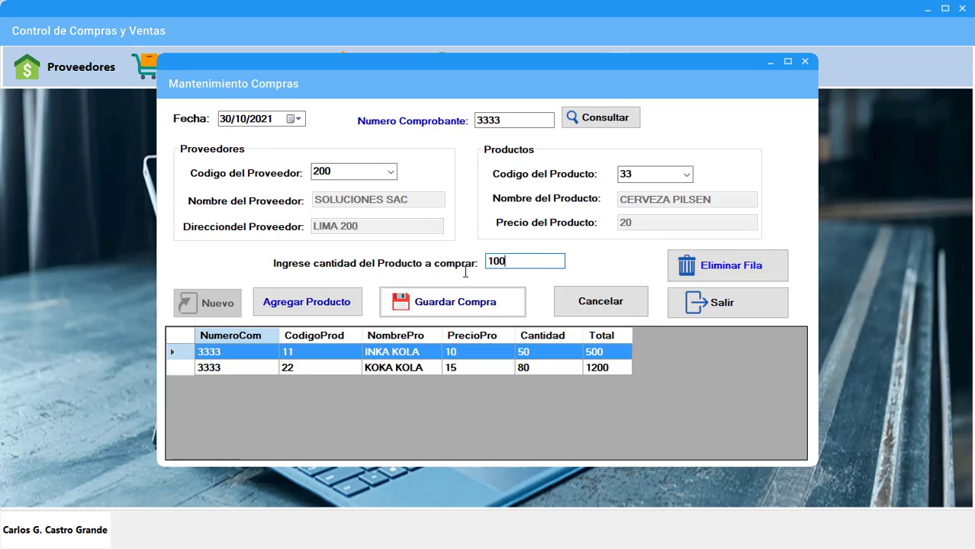
left_click(358, 302)
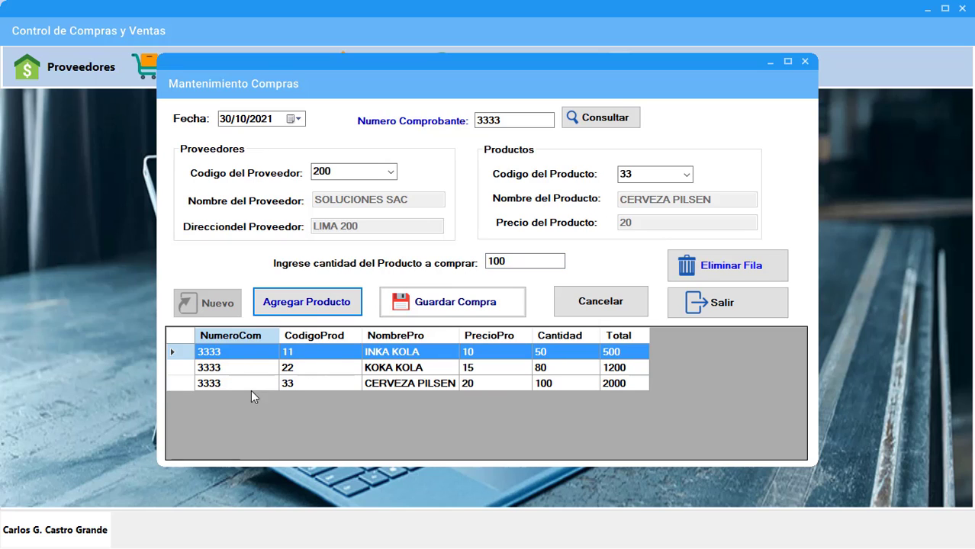
left_click(462, 304)
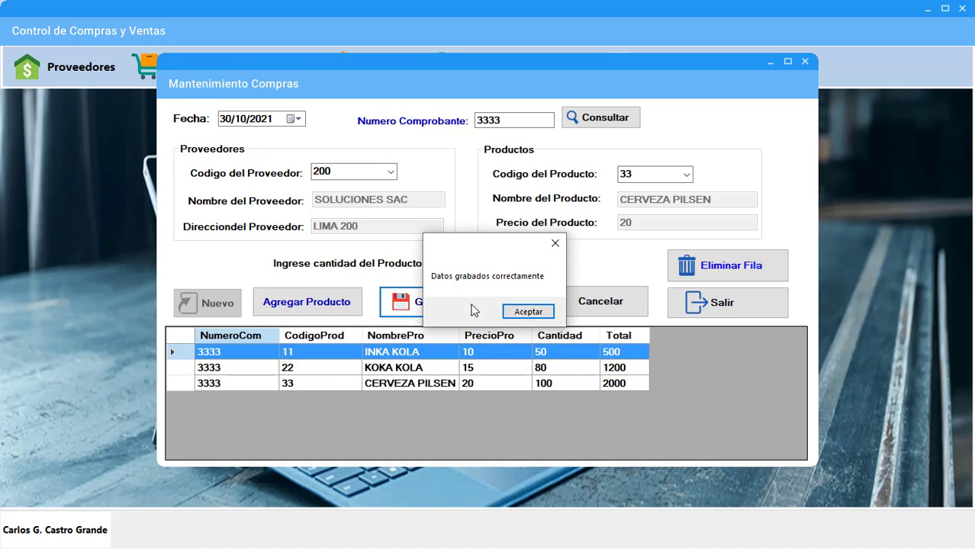
left_click(533, 313)
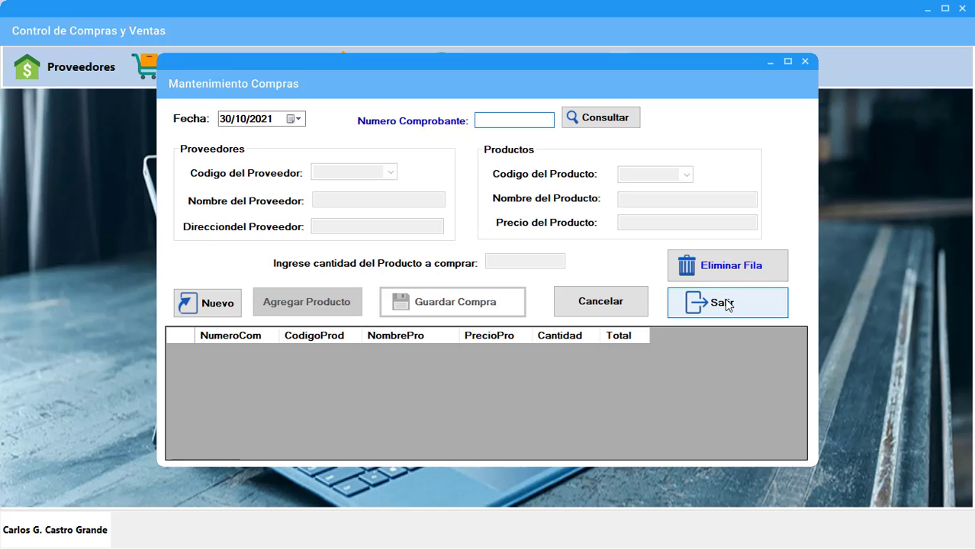
Look up the saved purchase voucher 3333 and close the purchases form.
type("3333")
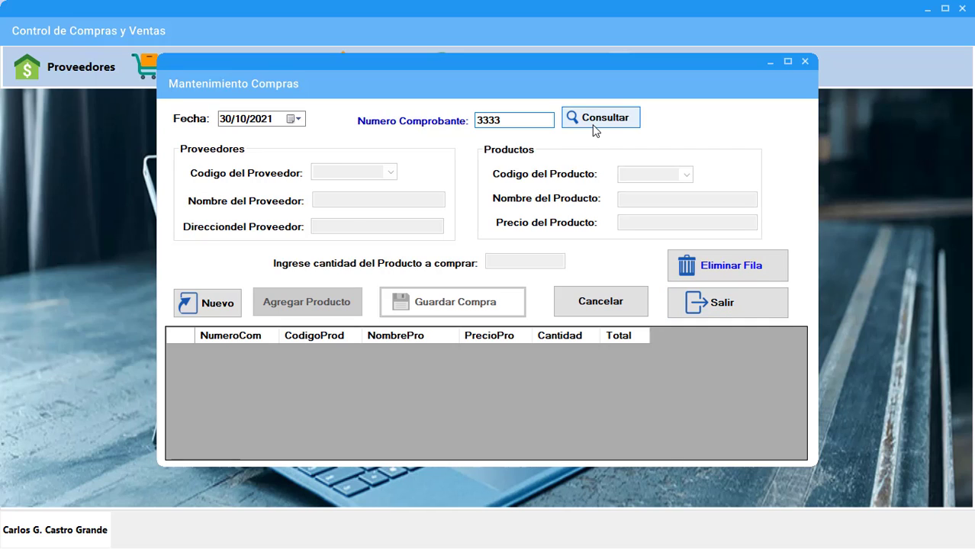
left_click(592, 123)
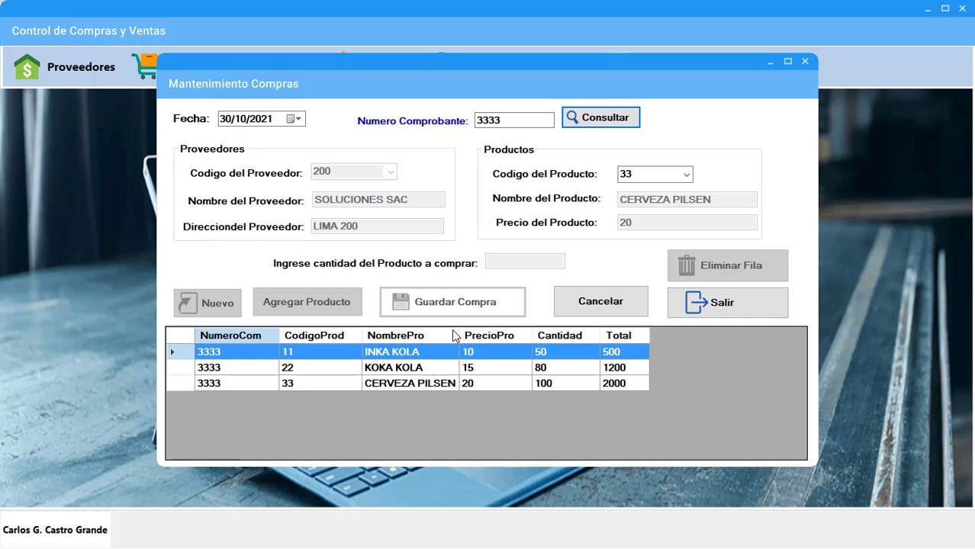
left_click(700, 302)
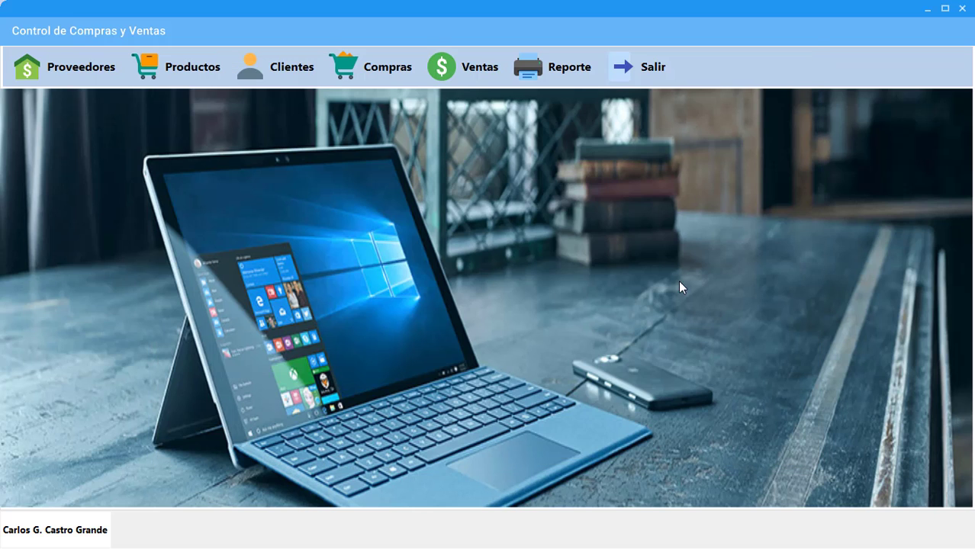
Query the Compras records in the report to check all recorded purchases, and close the report.
left_click(567, 72)
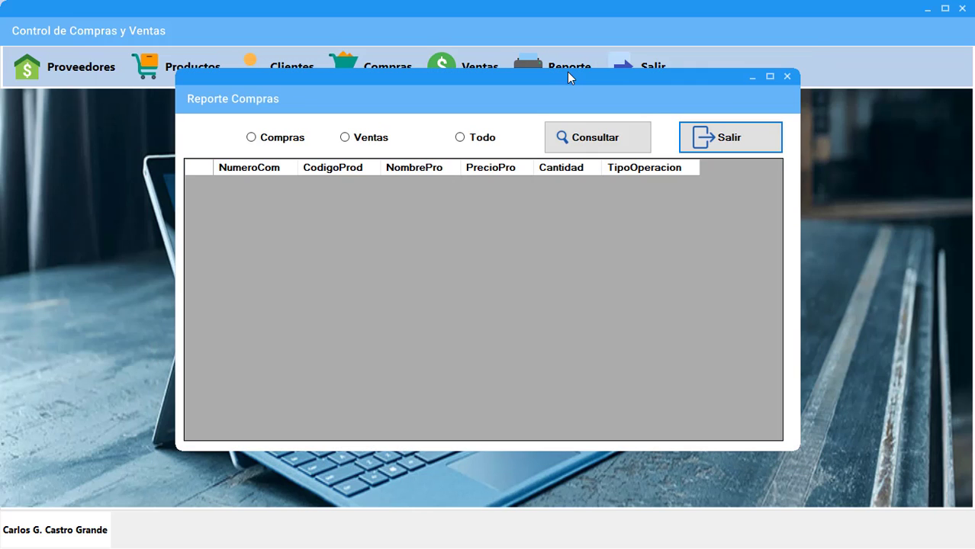
left_click(281, 139)
left_click(572, 142)
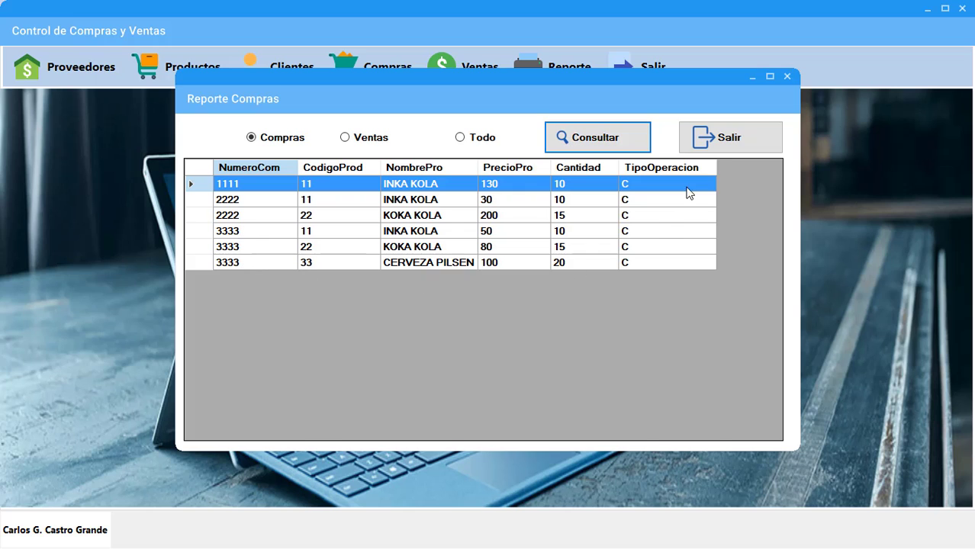
left_click(718, 137)
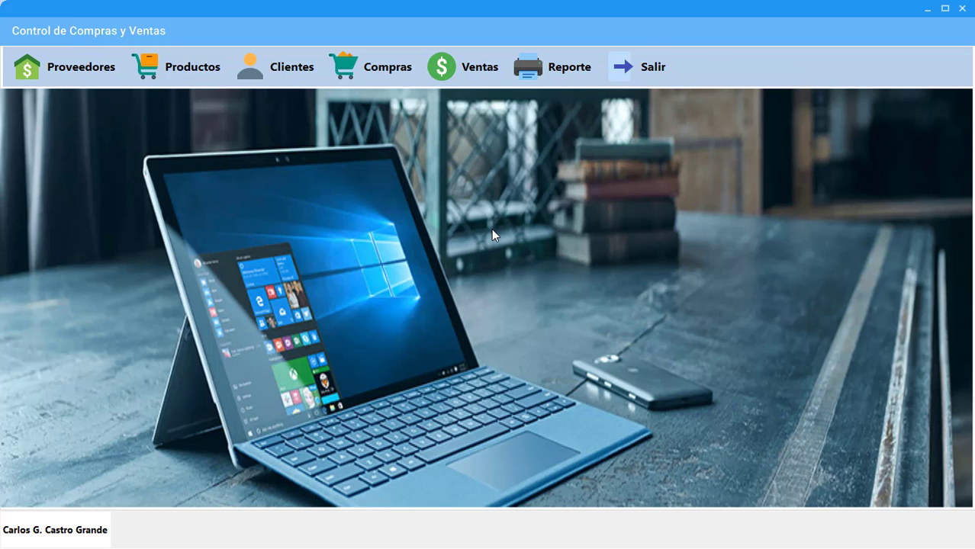
Try to open the sales form.
left_click(468, 72)
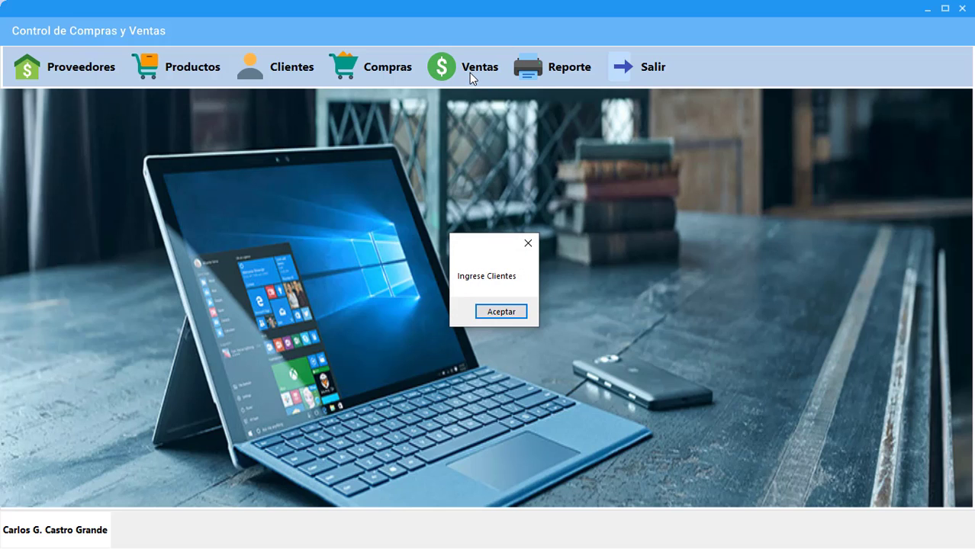
left_click(501, 311)
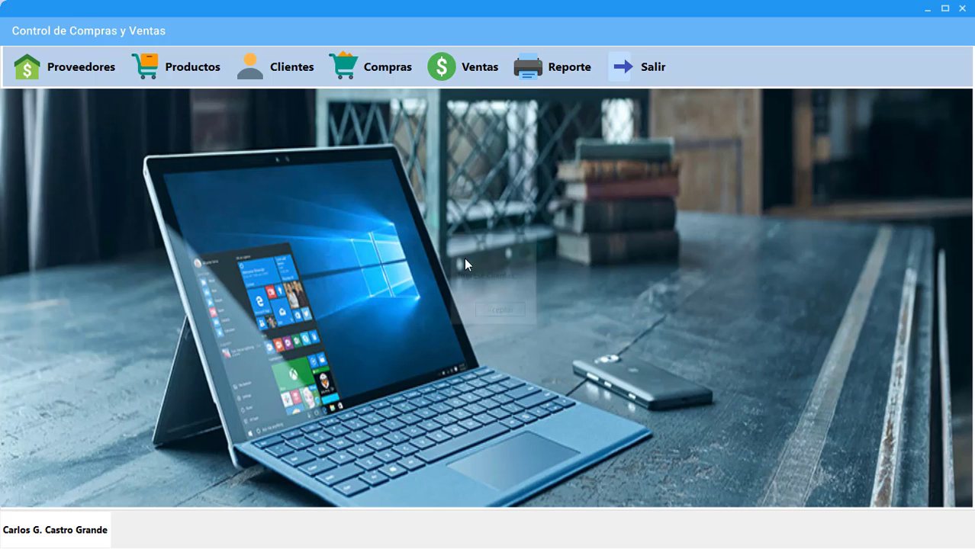
Register a first client by entering the client code, full name, address and mobile number, and save the record.
left_click(287, 68)
left_click(310, 271)
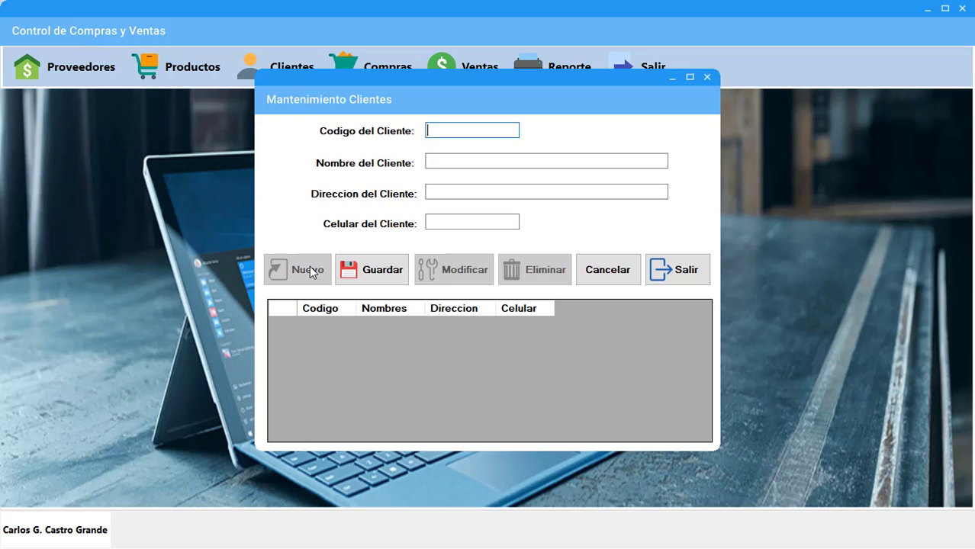
type("111")
left_click(453, 163)
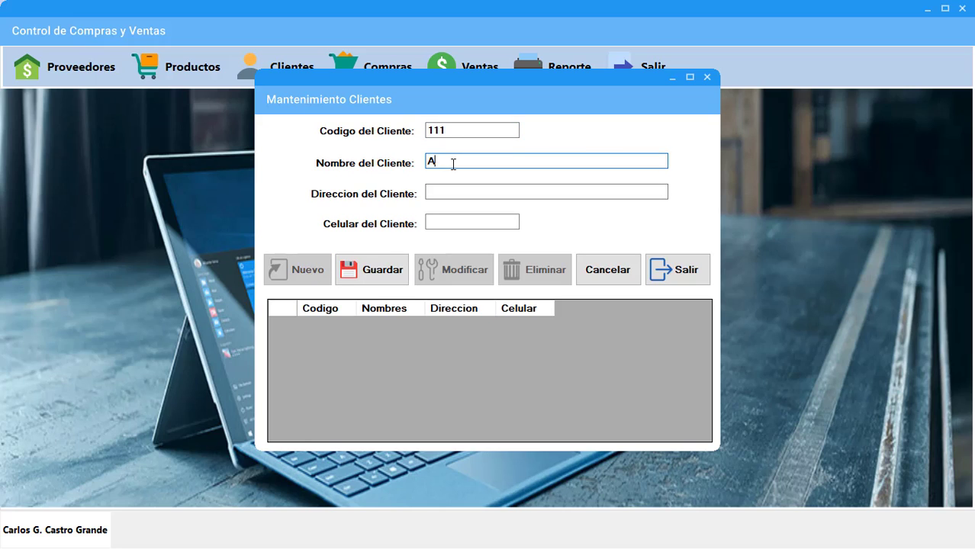
type("ANA RIOS SOLIS")
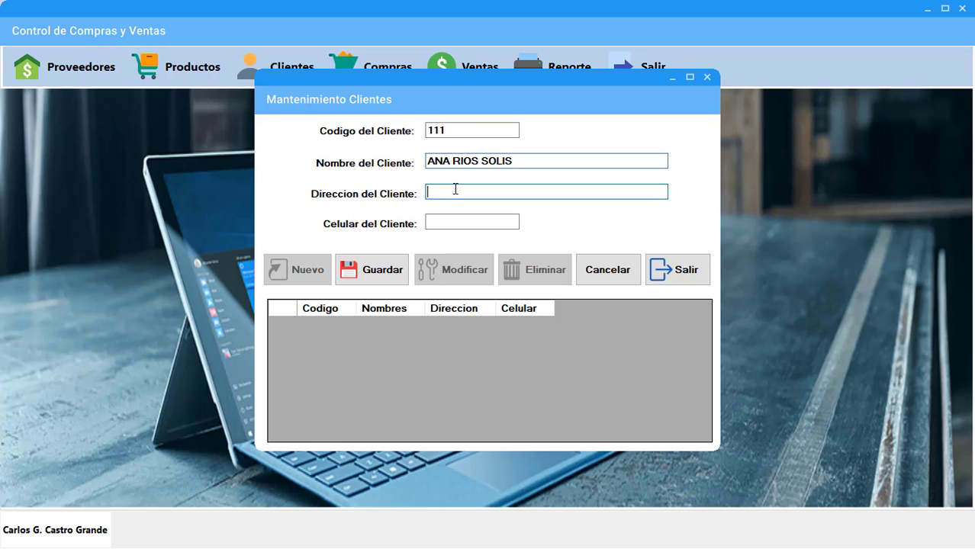
left_click(455, 189)
type("LIMA 300")
left_click(458, 221)
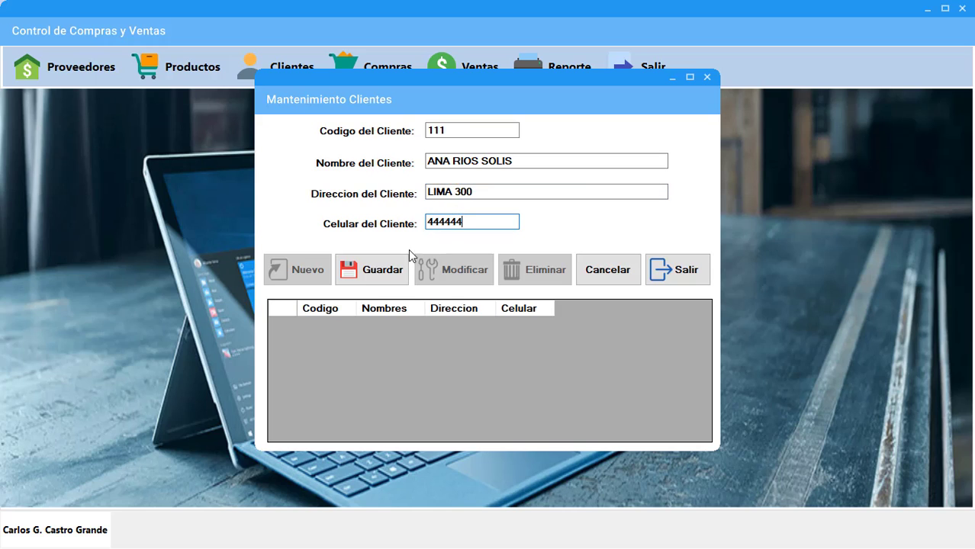
type("444444")
left_click(383, 270)
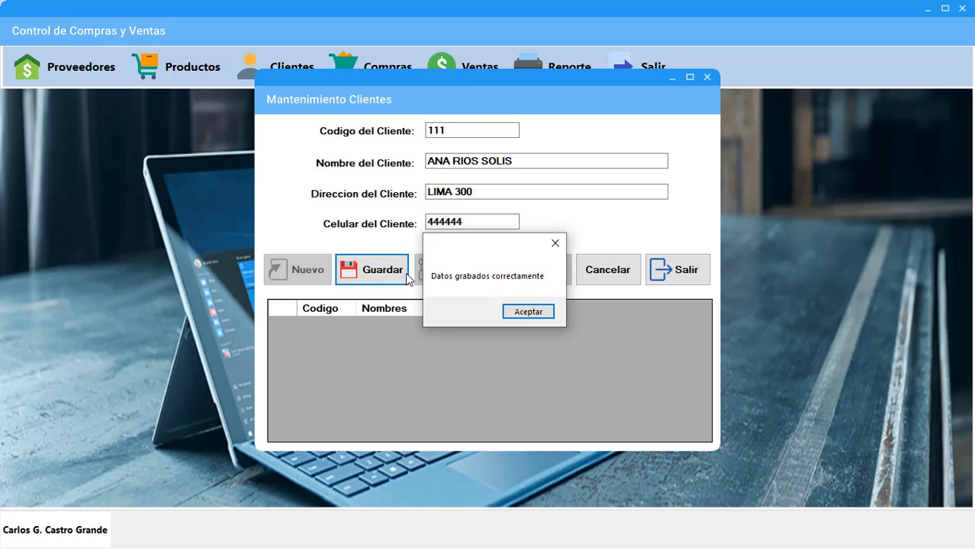
left_click(525, 313)
Register a second client with their own client code, full name, address and mobile number, and save the record.
left_click(318, 274)
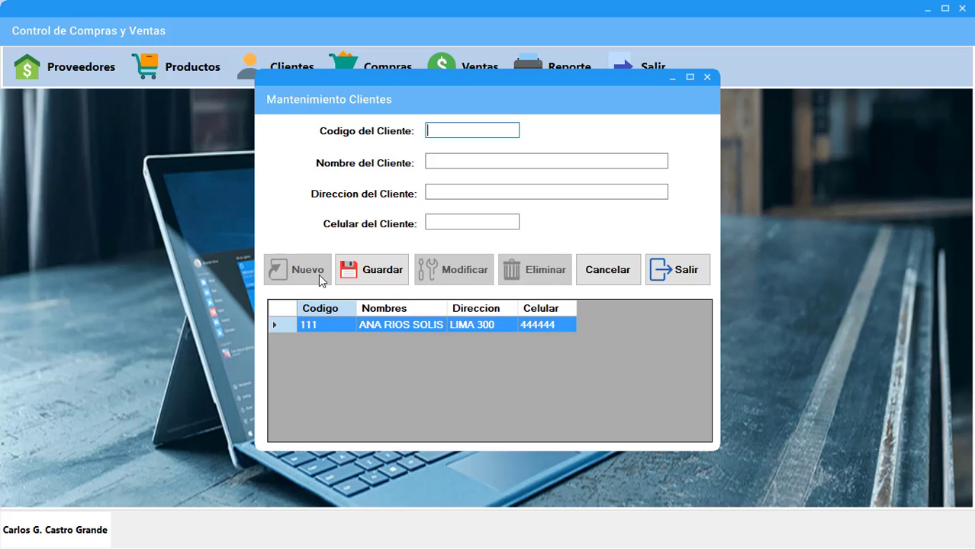
type("222")
left_click(450, 157)
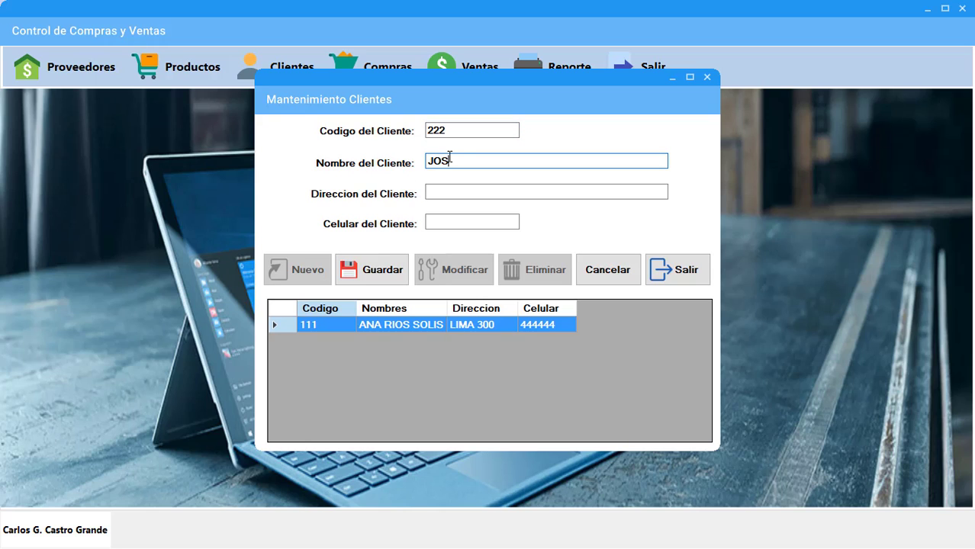
left_click(478, 190)
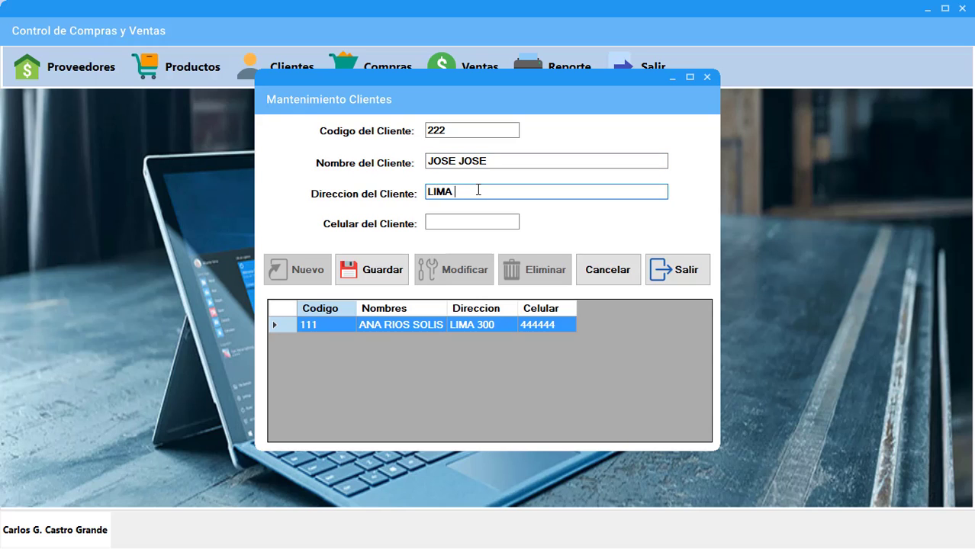
left_click(482, 222)
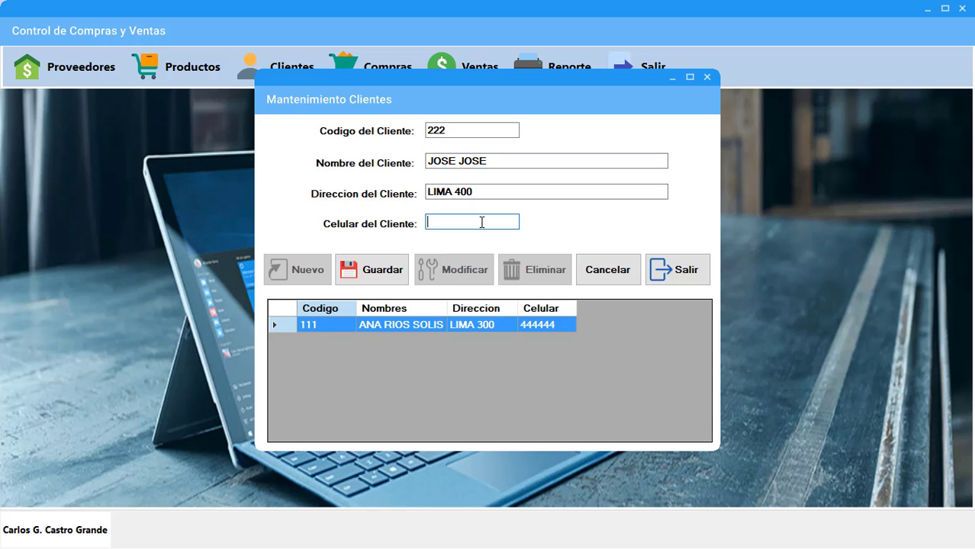
type("66666")
left_click(405, 267)
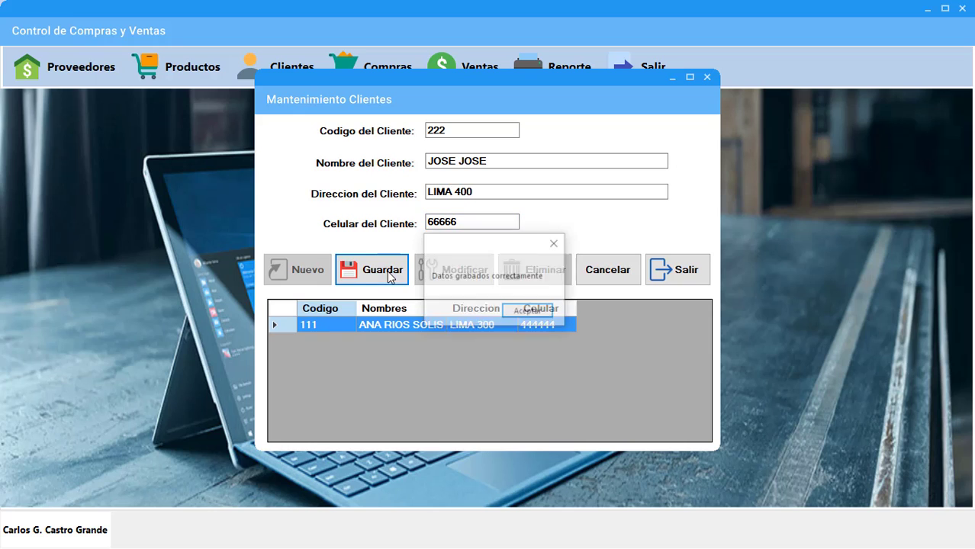
left_click(523, 311)
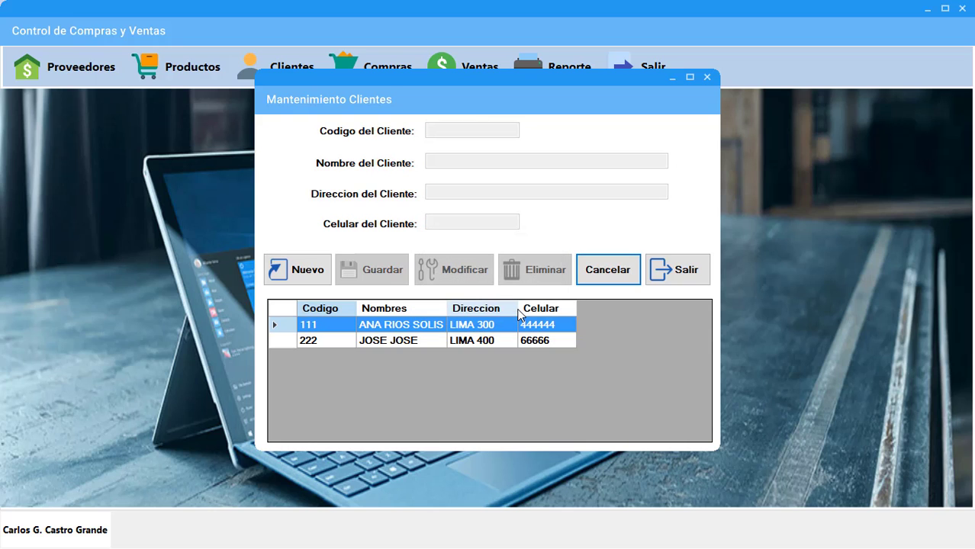
Register a sale to the first client with its voucher number and 30 units of INKA KOLA, and save it.
left_click(671, 271)
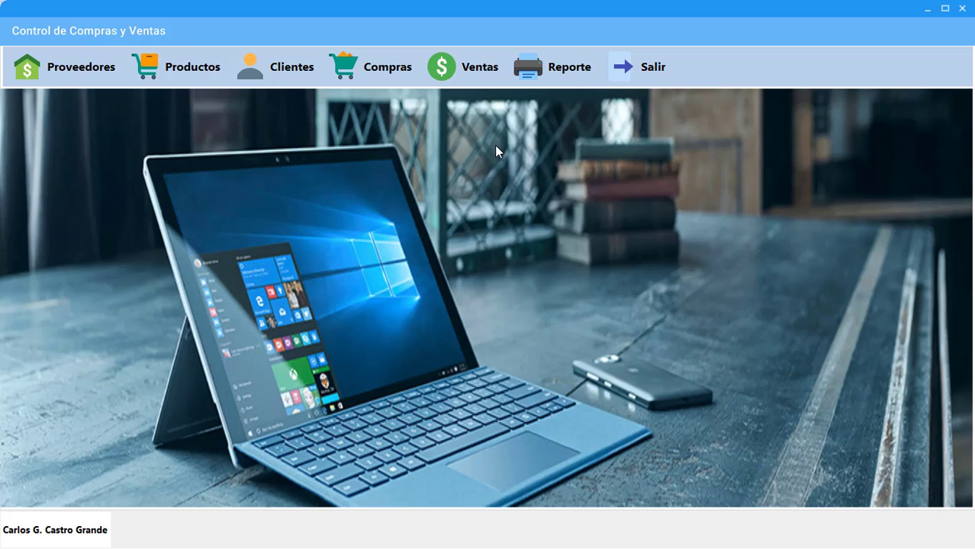
left_click(462, 70)
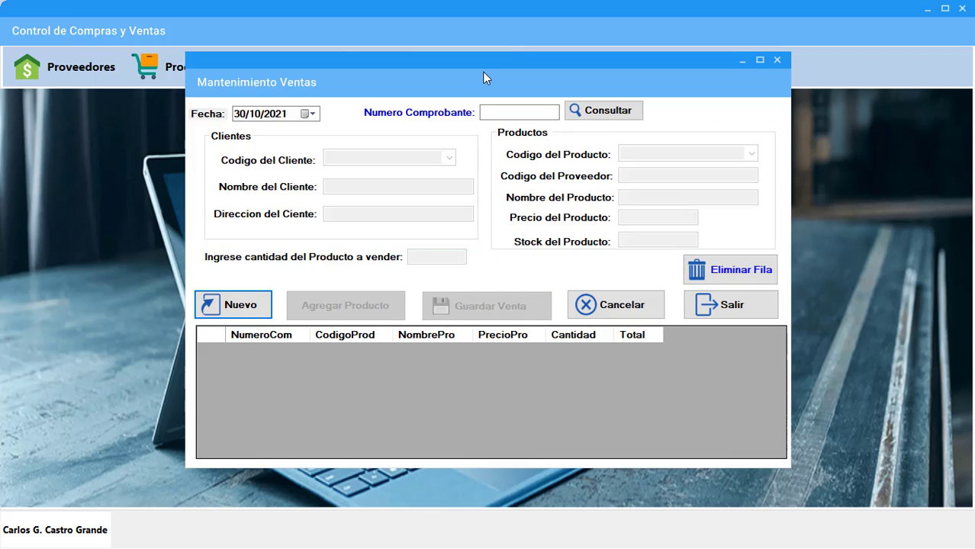
left_click(242, 299)
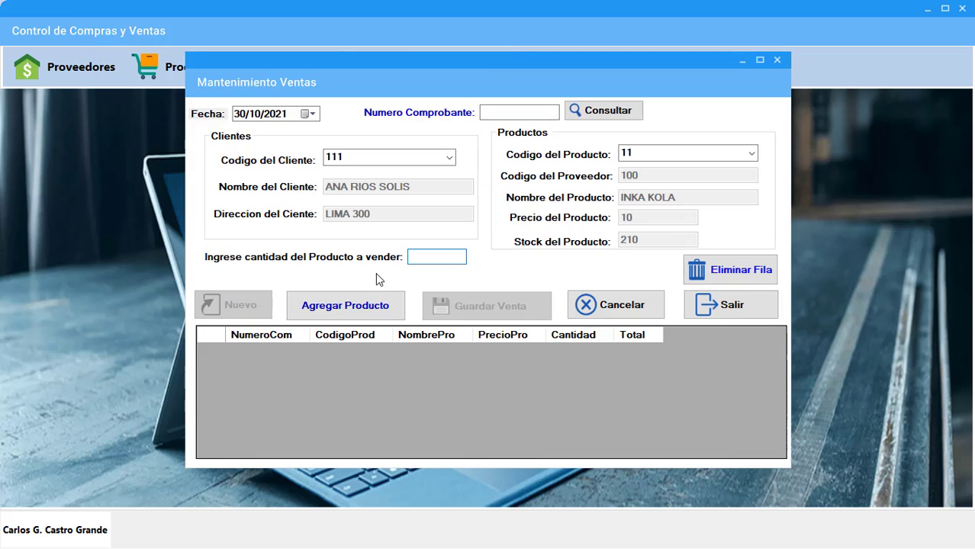
left_click(365, 304)
left_click(515, 310)
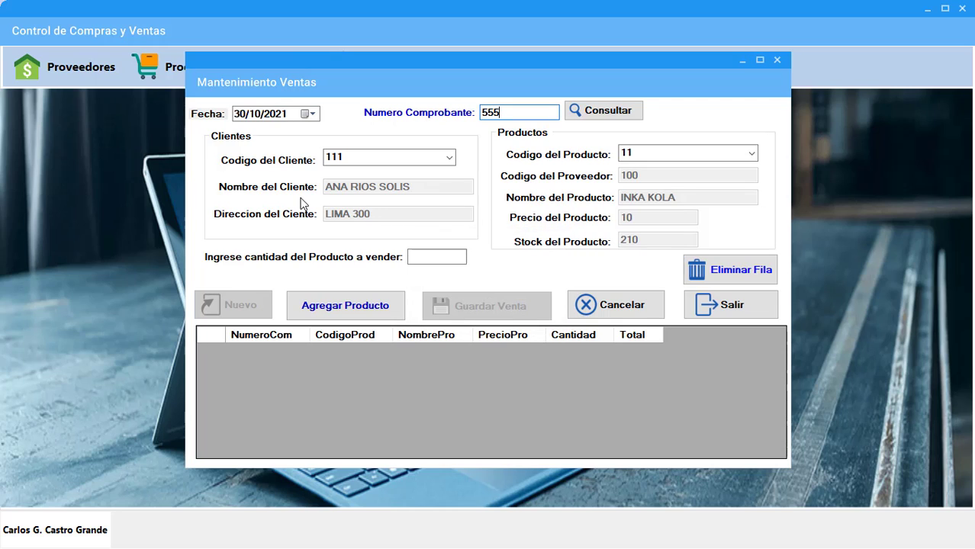
left_click(433, 258)
type("30")
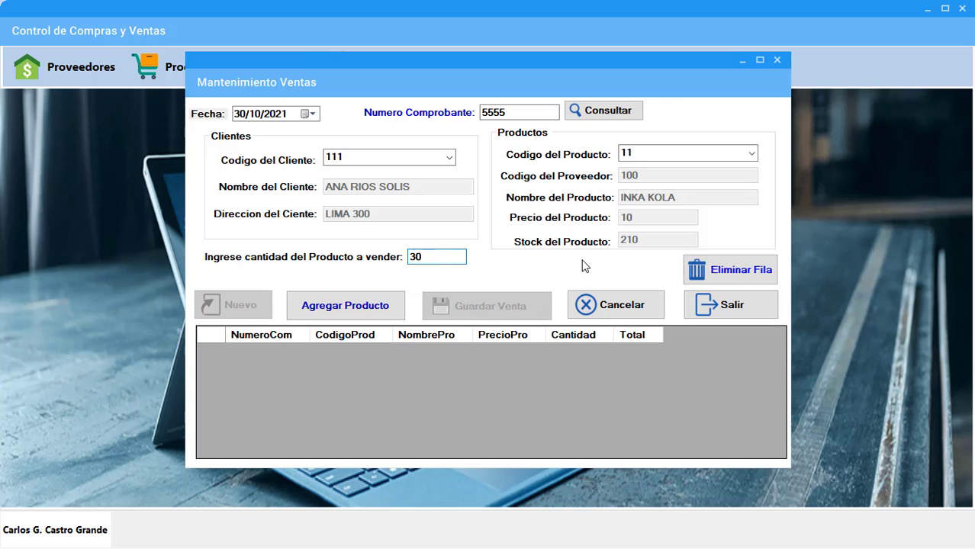
left_click(374, 310)
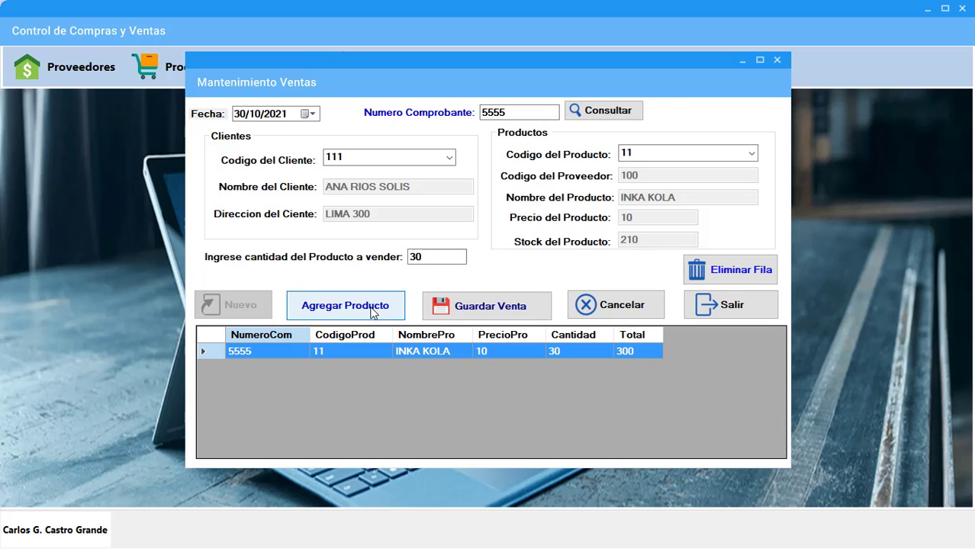
left_click(438, 302)
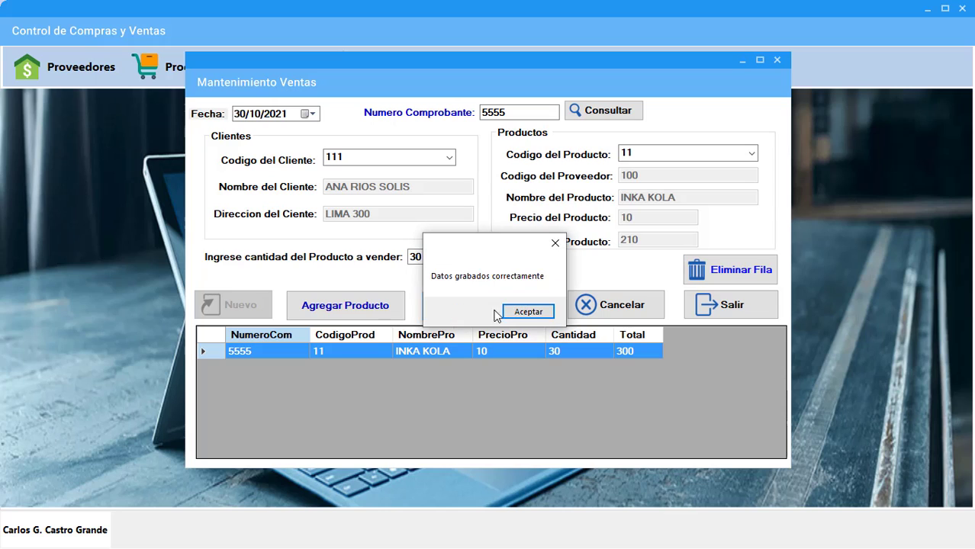
left_click(526, 312)
Start a blank sale to check the remaining stock of INKA KOLA, cancel it, and close the sales form.
left_click(263, 308)
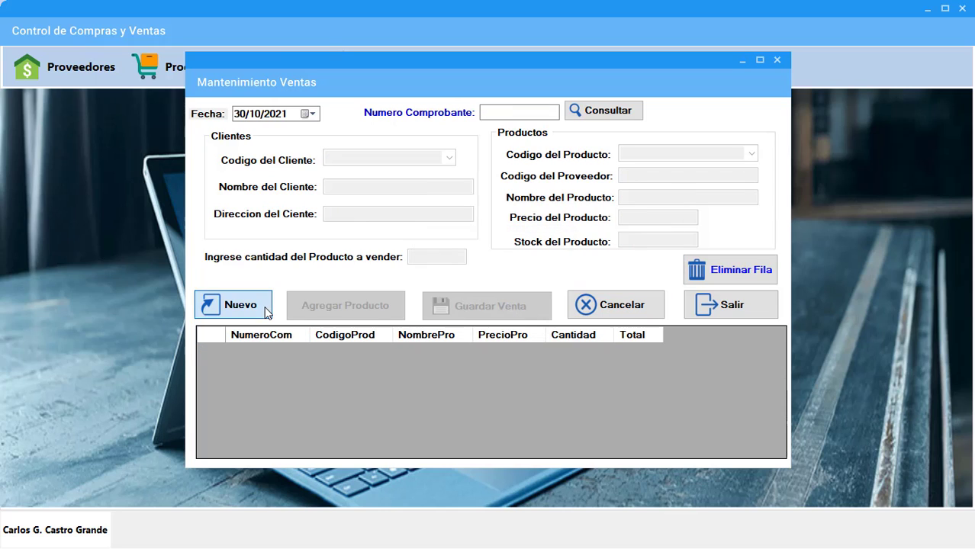
left_click(606, 307)
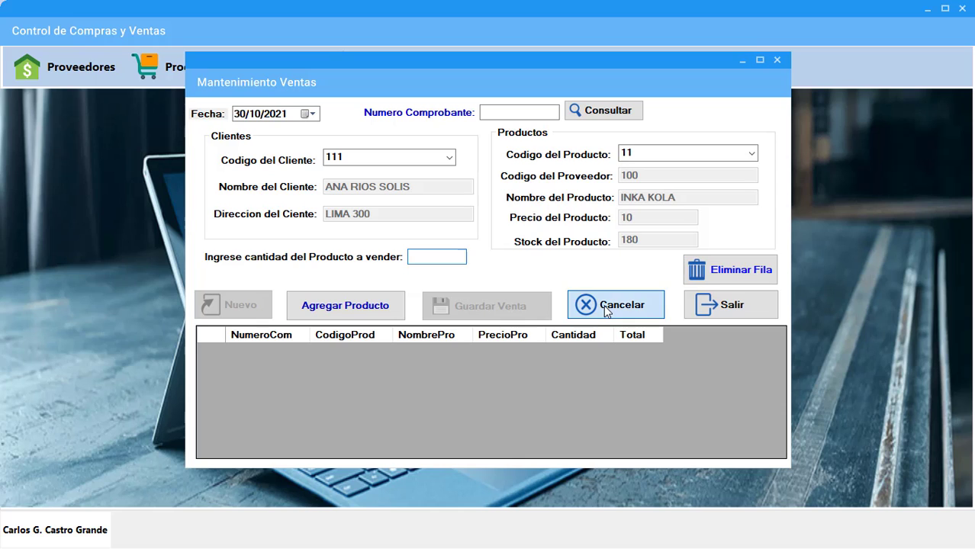
left_click(700, 305)
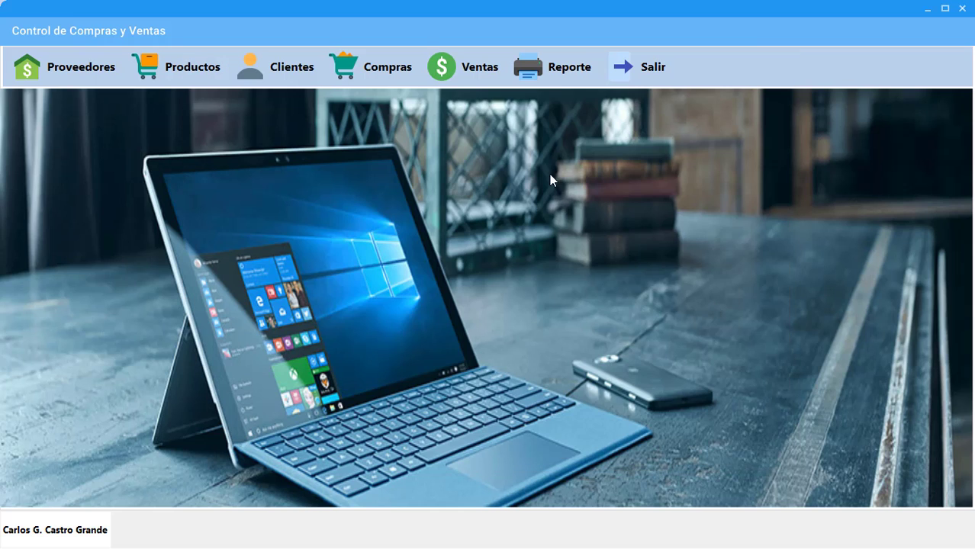
Query the Ventas records in the report to check the saved sale, and close the report.
left_click(560, 71)
left_click(367, 144)
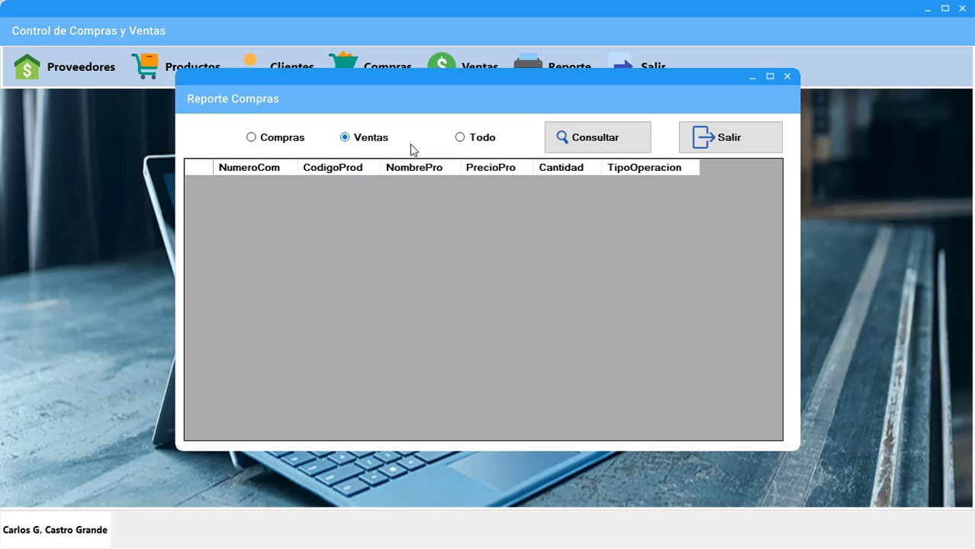
left_click(580, 138)
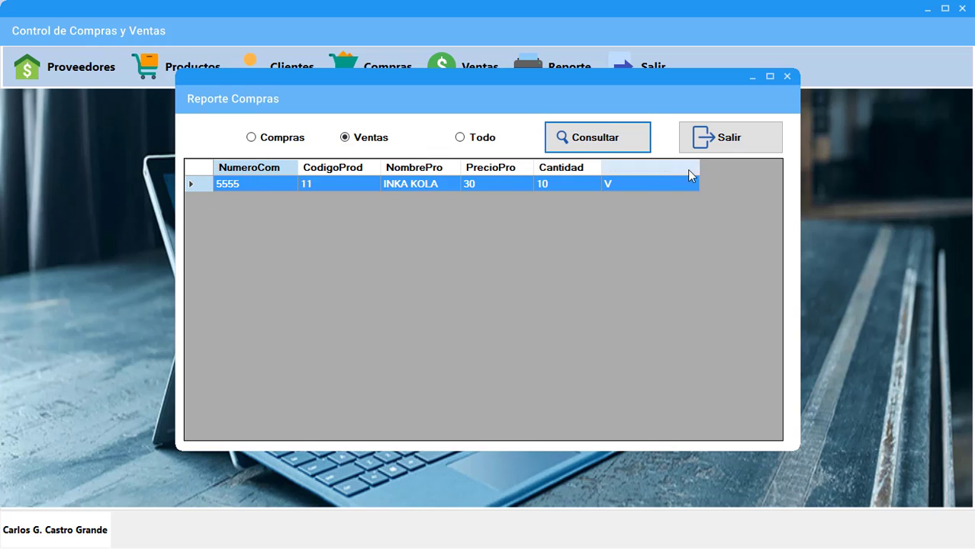
left_click(724, 145)
Look up the saved sale by its voucher number in the sales form, and clear the form.
left_click(475, 76)
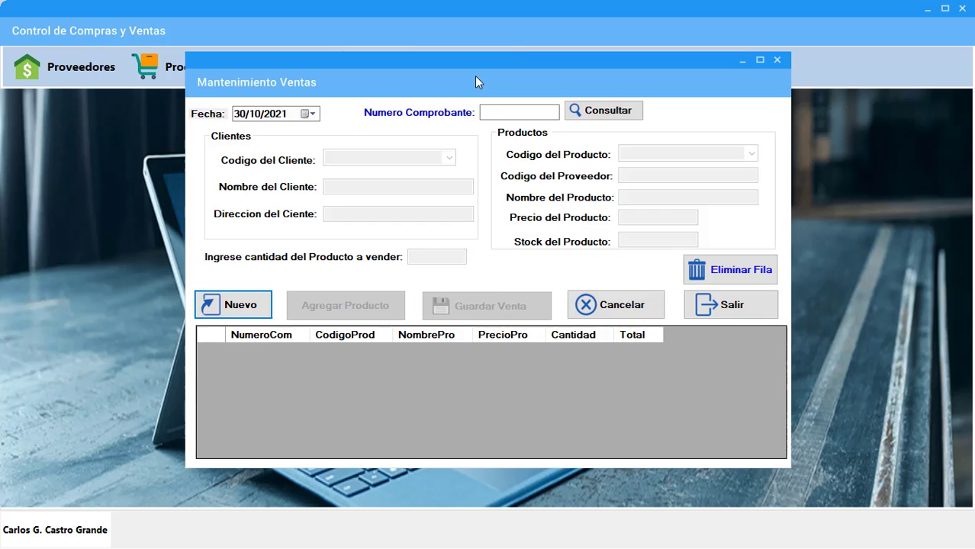
left_click(496, 114)
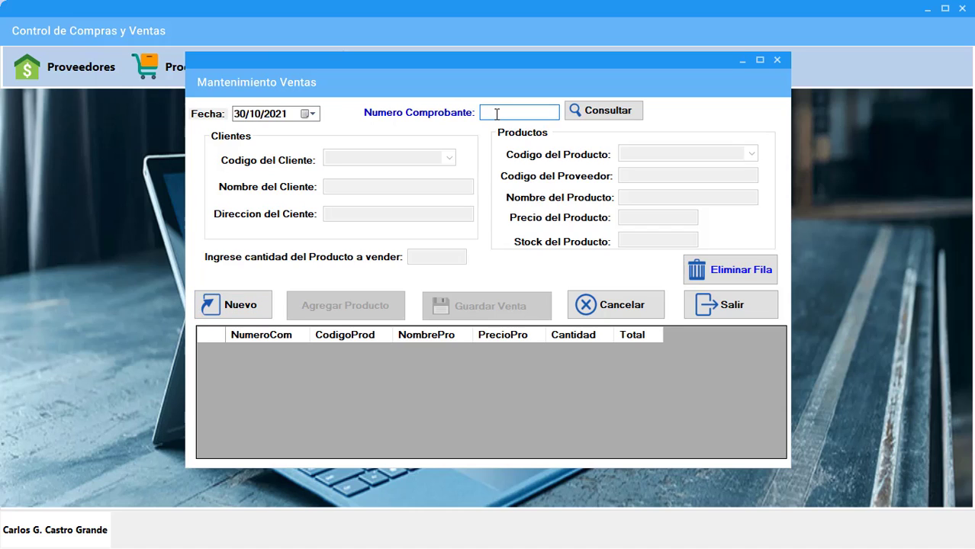
left_click(591, 111)
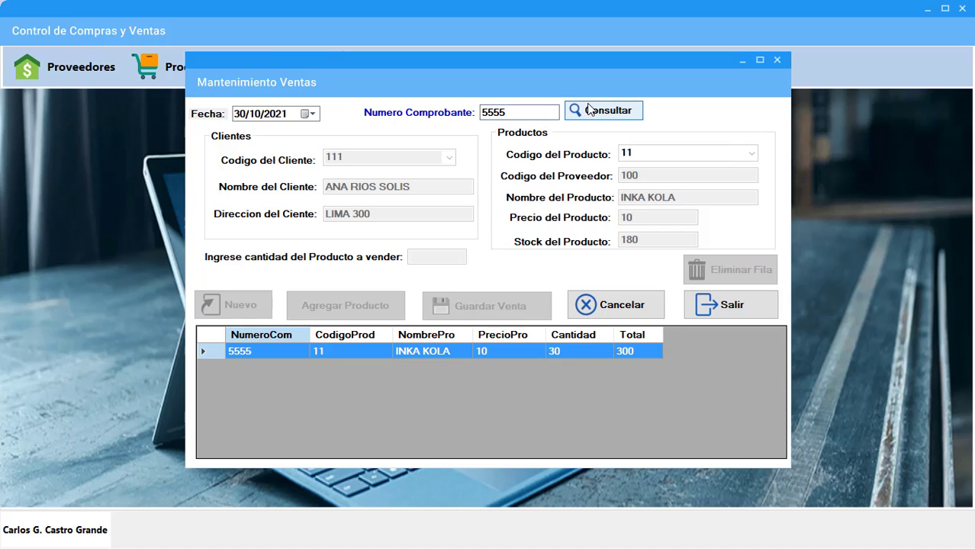
left_click(614, 305)
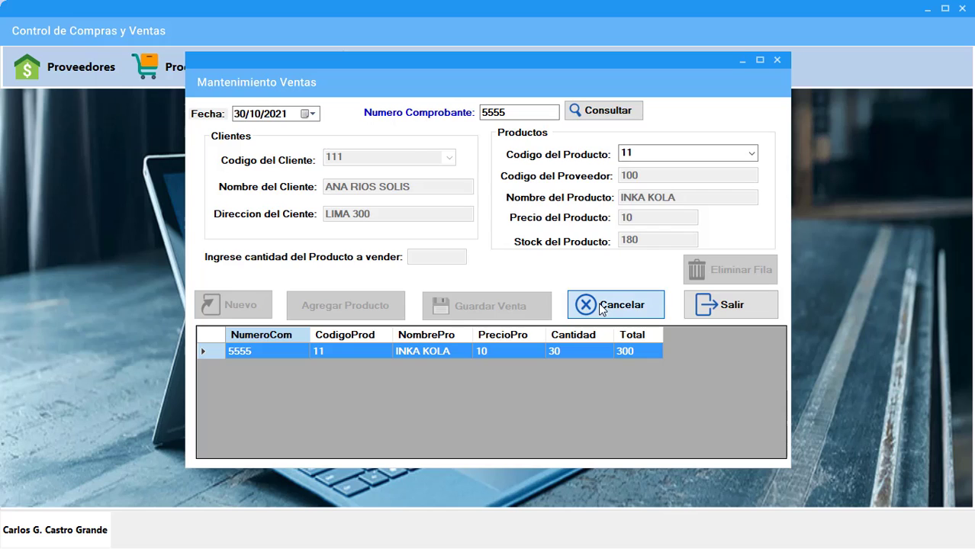
Start a second sale for the first client with a new voucher number, and add 60 units of INKA KOLA.
left_click(235, 304)
left_click(514, 113)
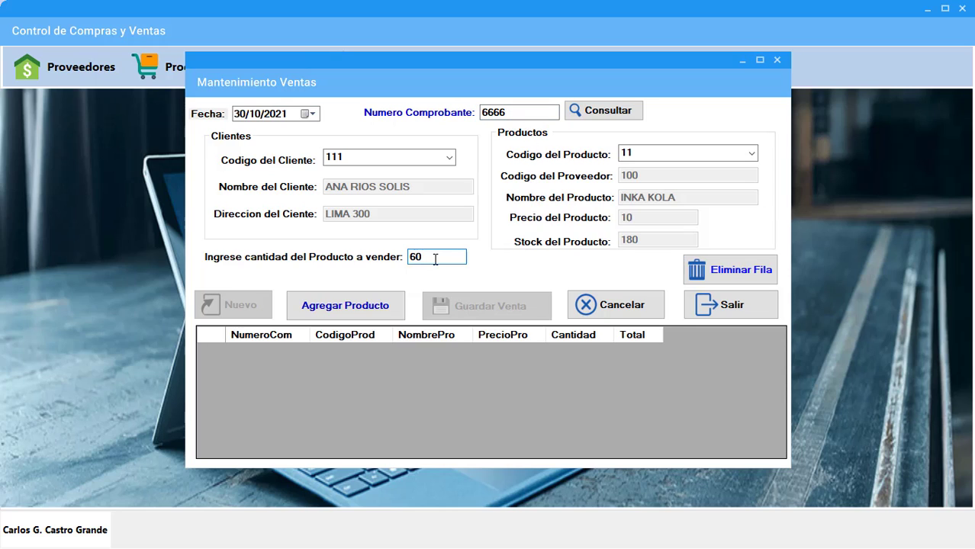
left_click(379, 307)
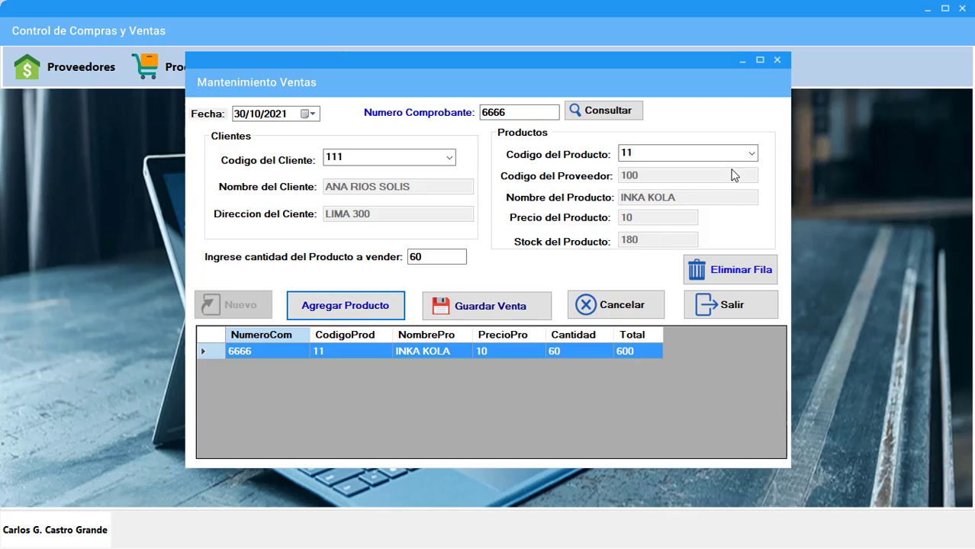
Add 40 units of product 22, KOKA KOLA, to the current sale.
left_click(751, 154)
left_click(719, 179)
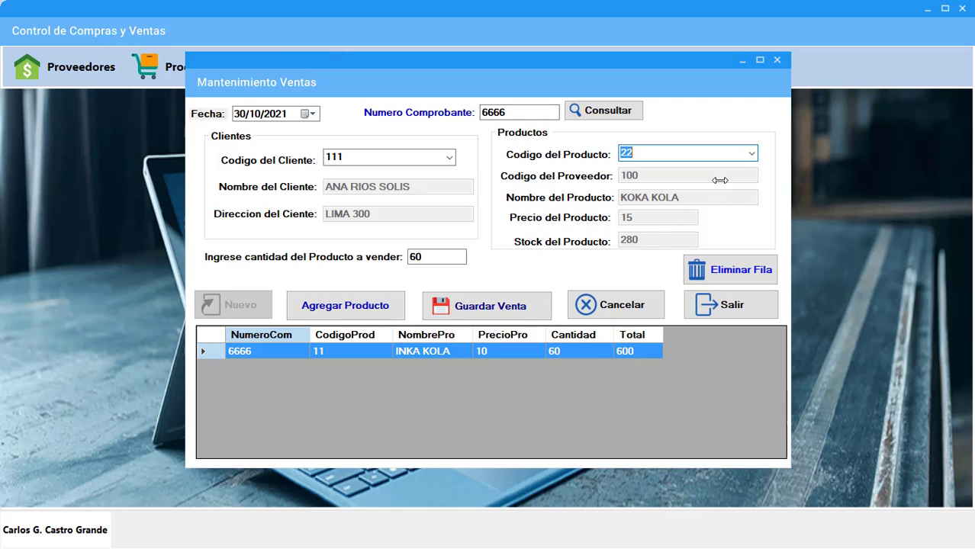
key("Tab")
type("40")
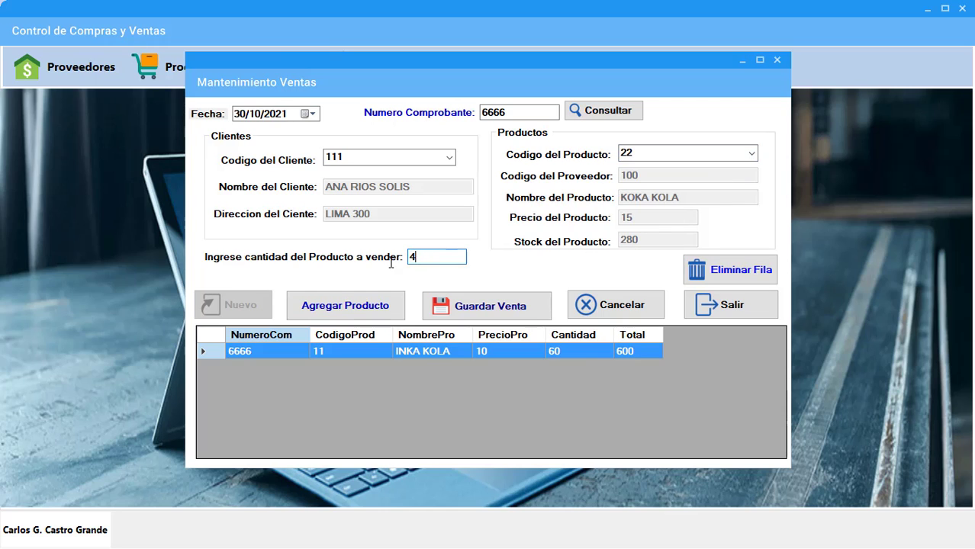
left_click(366, 308)
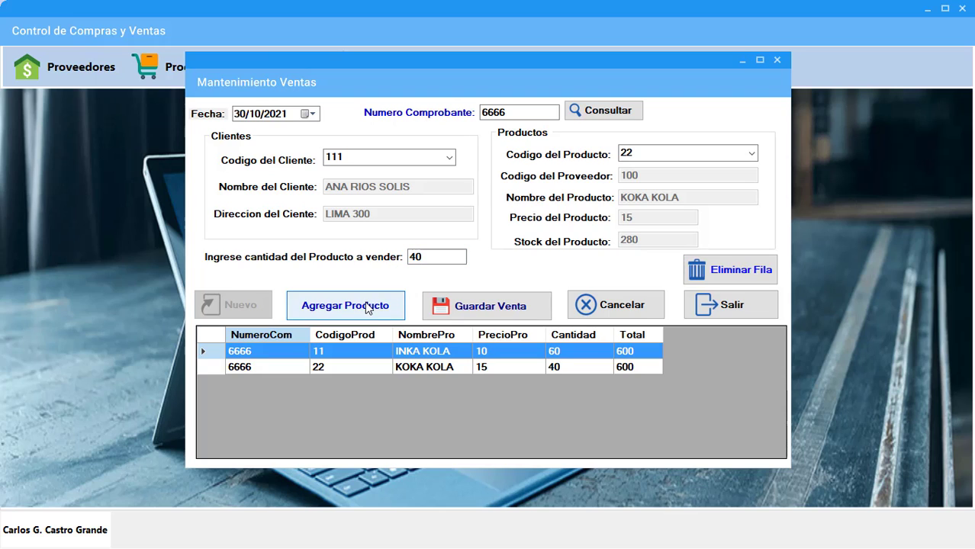
Select product 33, CERVEZA PILSEN, and try to add 200 units to the sale.
left_click(750, 155)
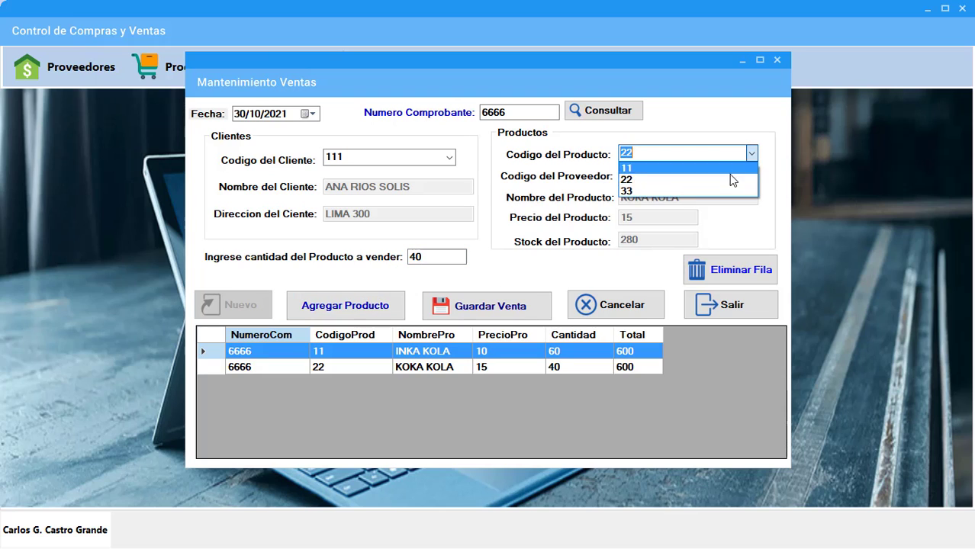
left_click(715, 188)
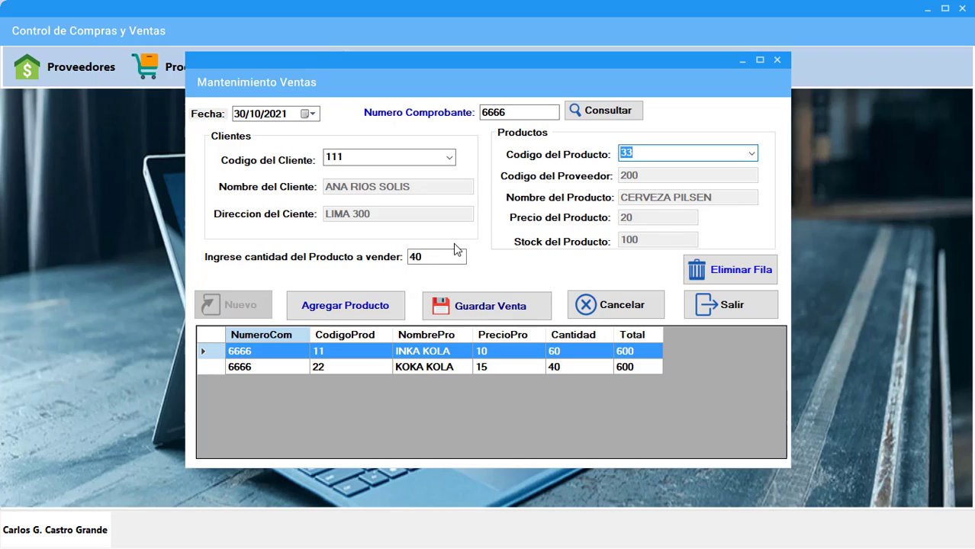
left_click_drag(461, 256, 392, 254)
type("60")
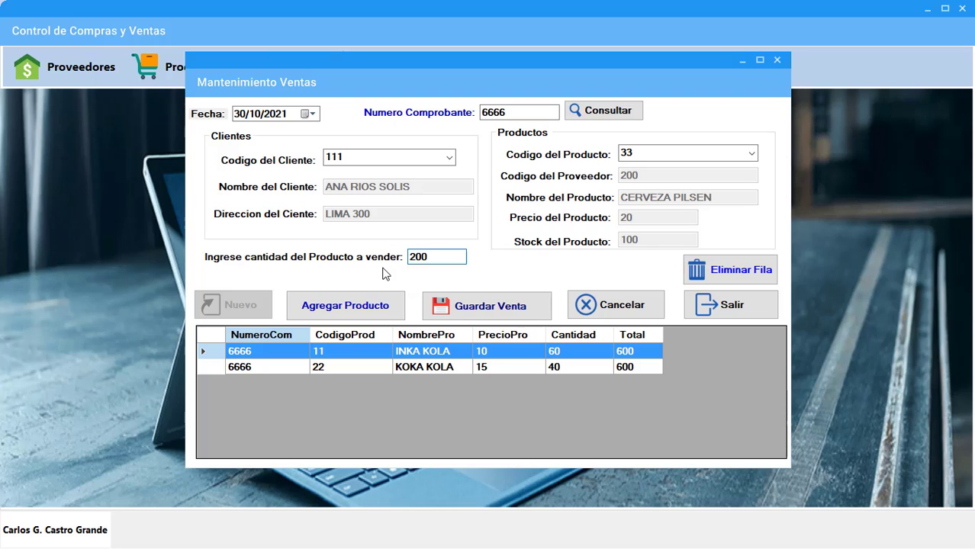
left_click(365, 297)
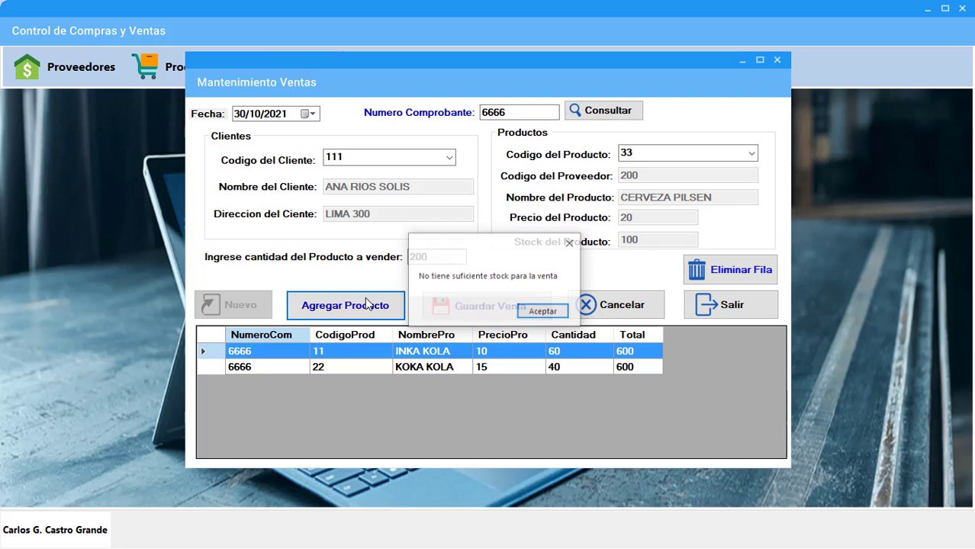
left_click(523, 312)
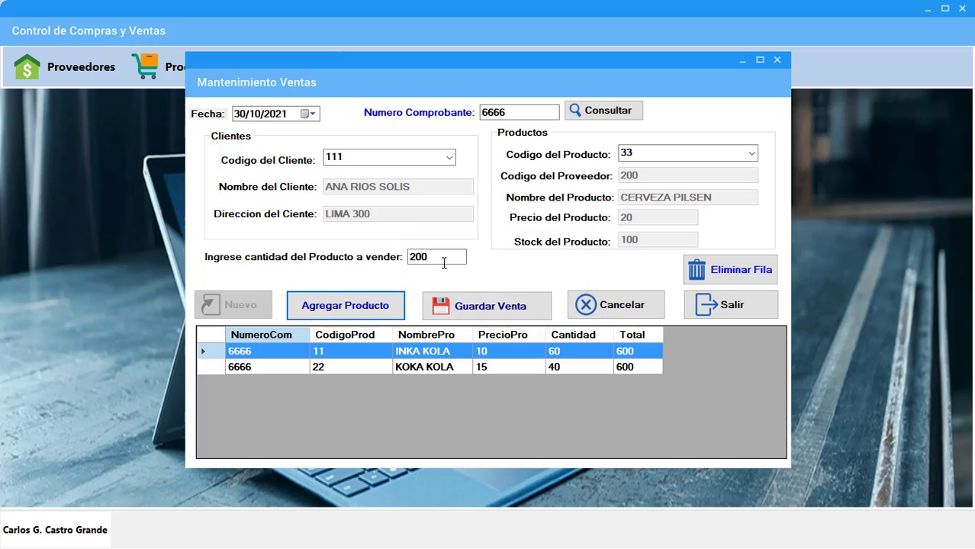
Set the CERVEZA PILSEN quantity to 20, add the product to the sale, and save the sale.
left_click(442, 261)
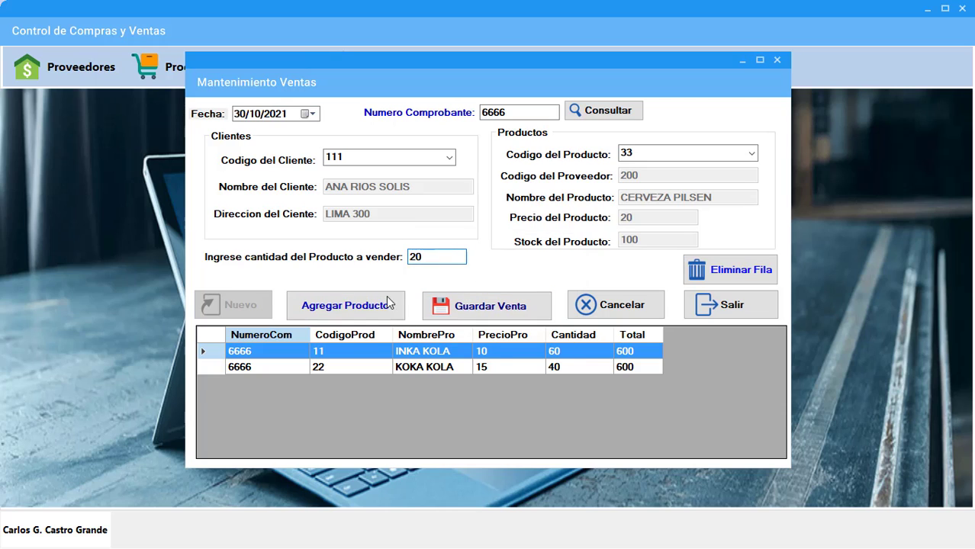
left_click(366, 308)
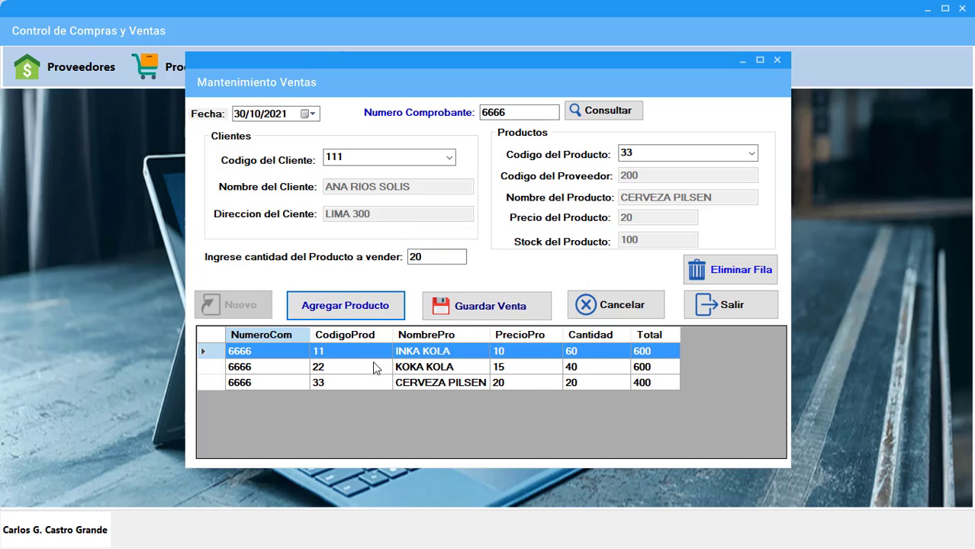
left_click(490, 309)
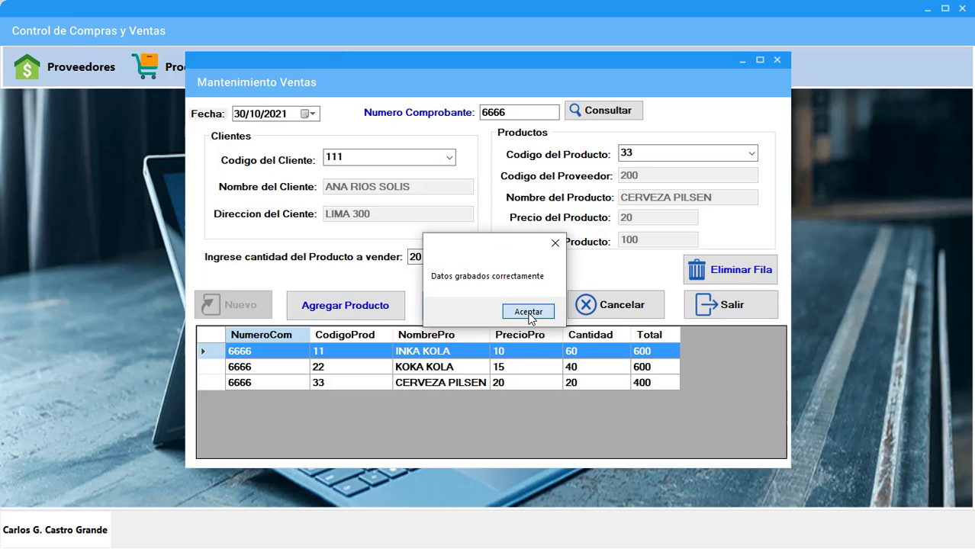
left_click(528, 312)
Look up the second sale by its voucher number to check its product lines, and close the sales form.
left_click(501, 107)
type("6666")
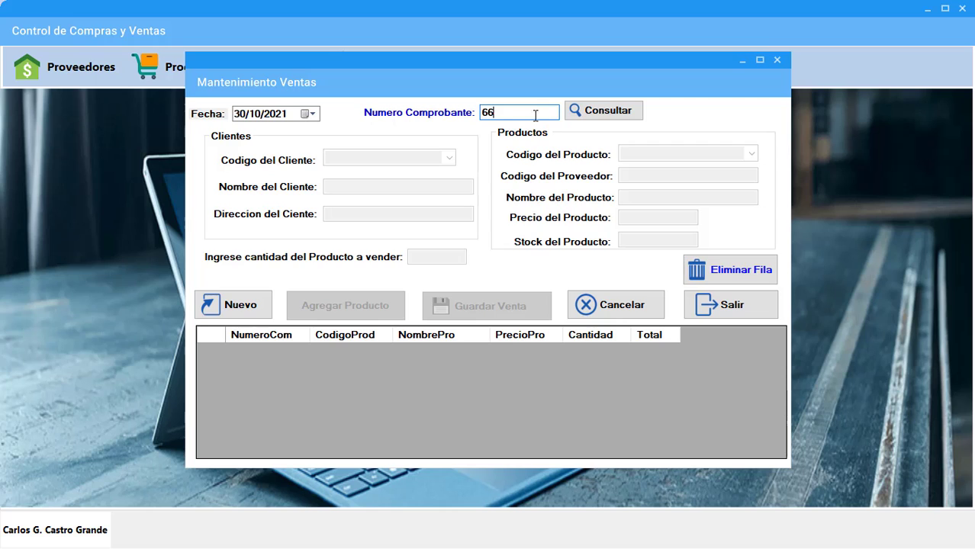
left_click(592, 113)
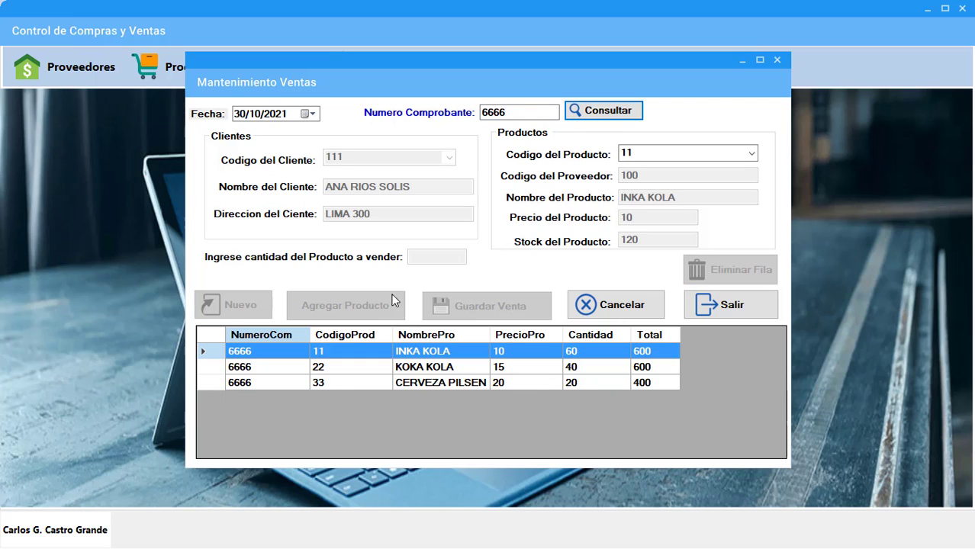
left_click(729, 308)
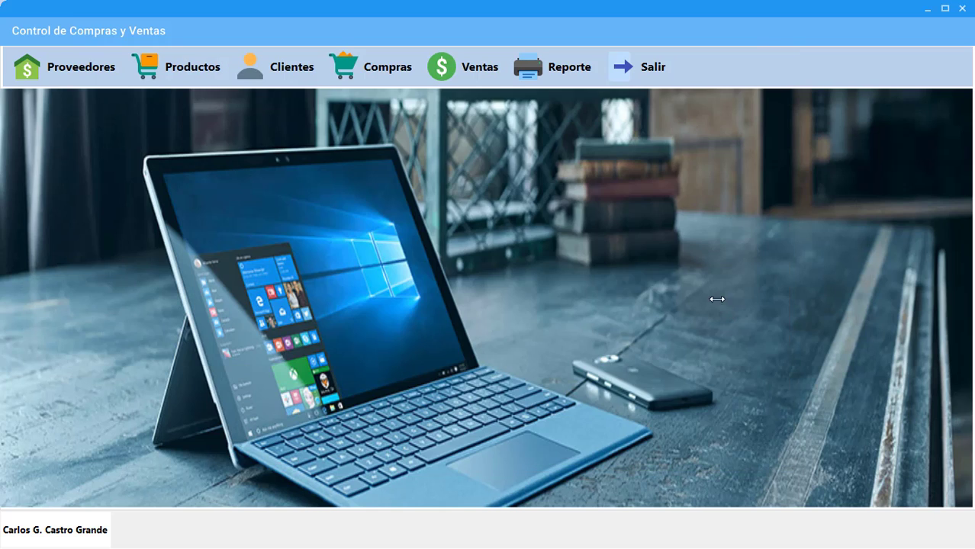
Query the Ventas records in the report to check the lines of both sales, and close the report.
left_click(561, 71)
left_click(388, 141)
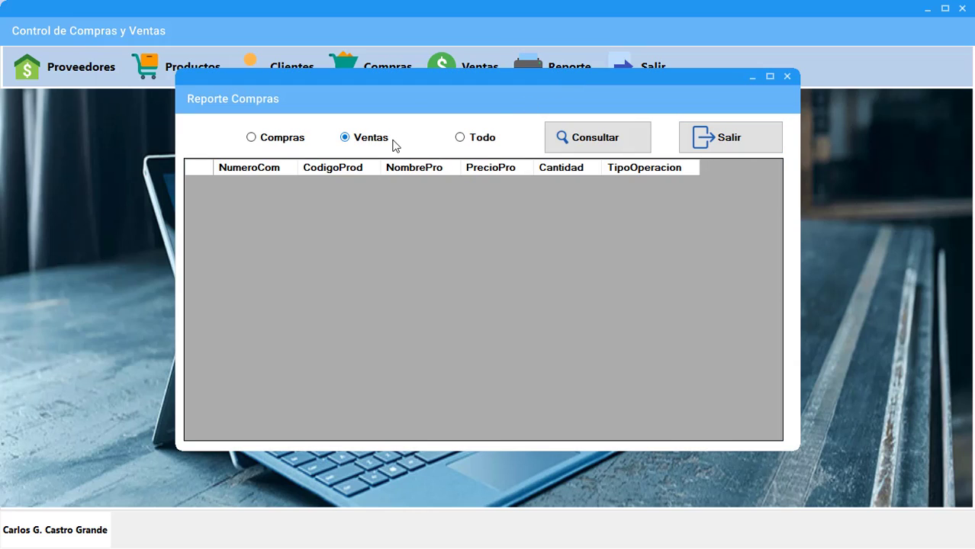
left_click(592, 141)
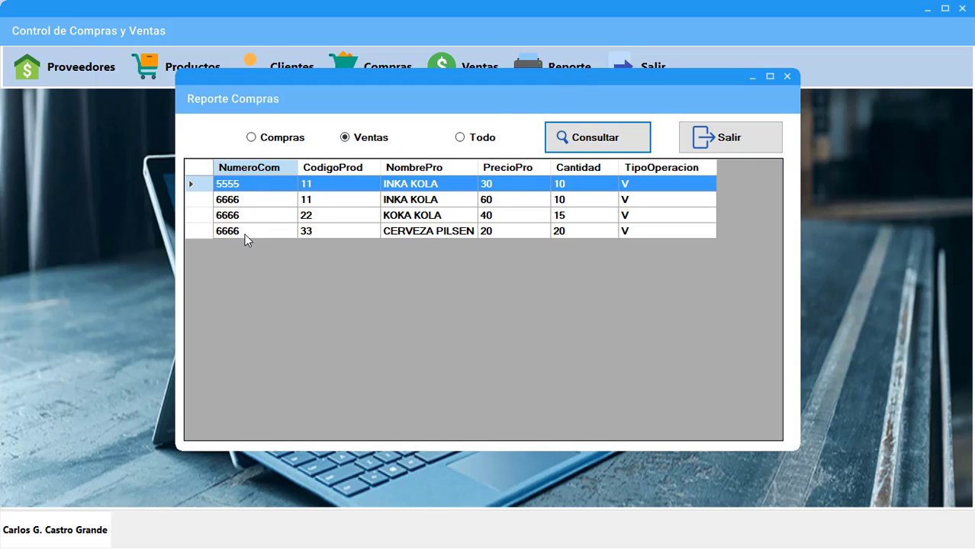
left_click(738, 150)
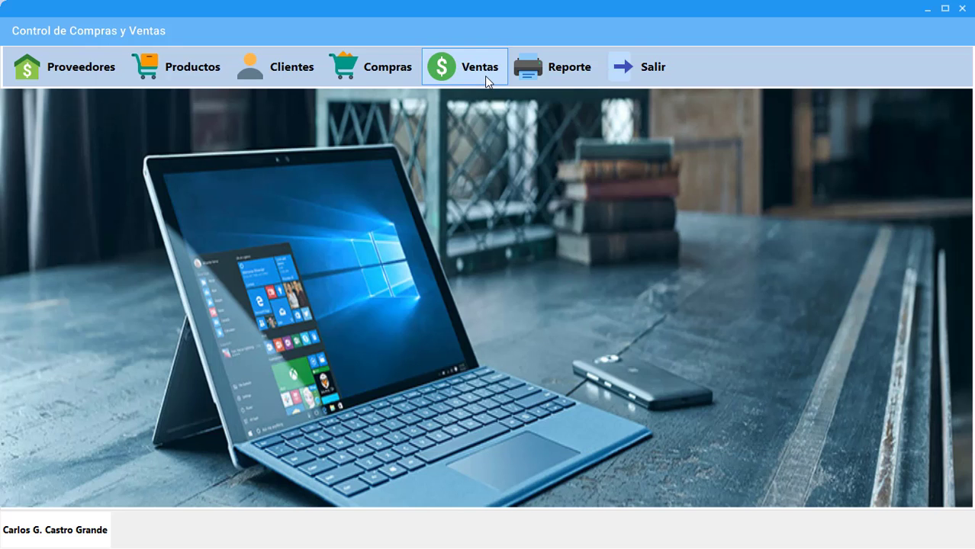
Start a new sale, enter its voucher number, and add 60 units of product 11, INKA KOLA.
left_click(484, 75)
left_click(231, 305)
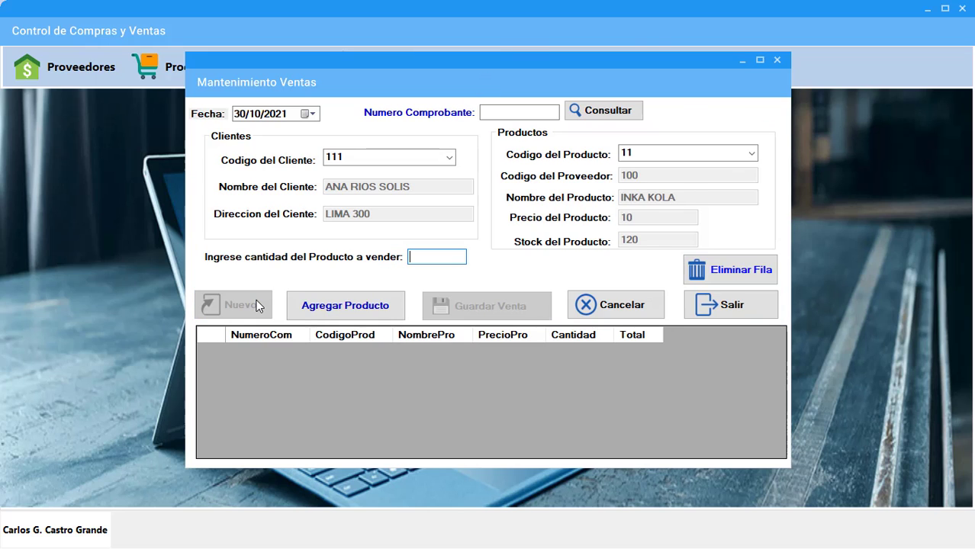
left_click(508, 113)
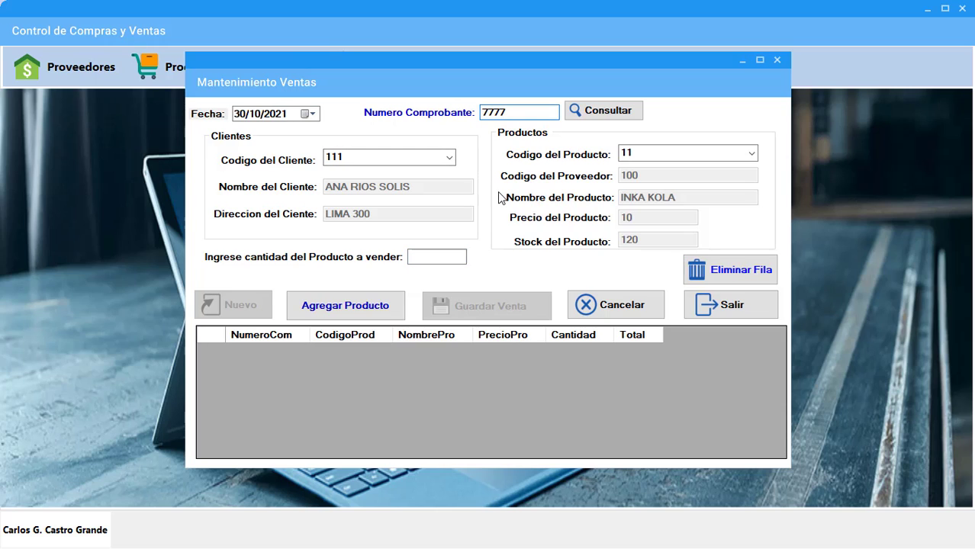
left_click(453, 262)
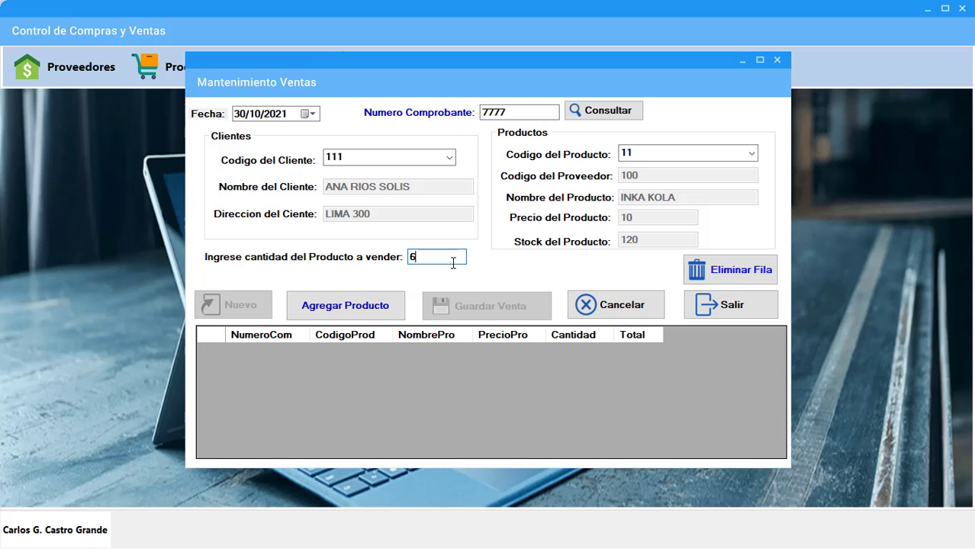
left_click(388, 306)
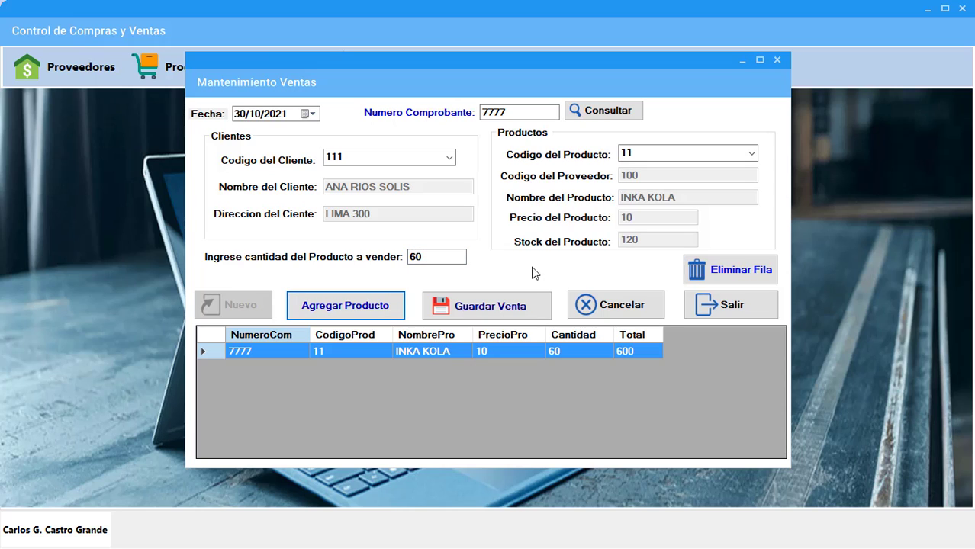
Add 40 units of product 22, KOKA KOLA, to the sale and save the sale.
left_click(751, 154)
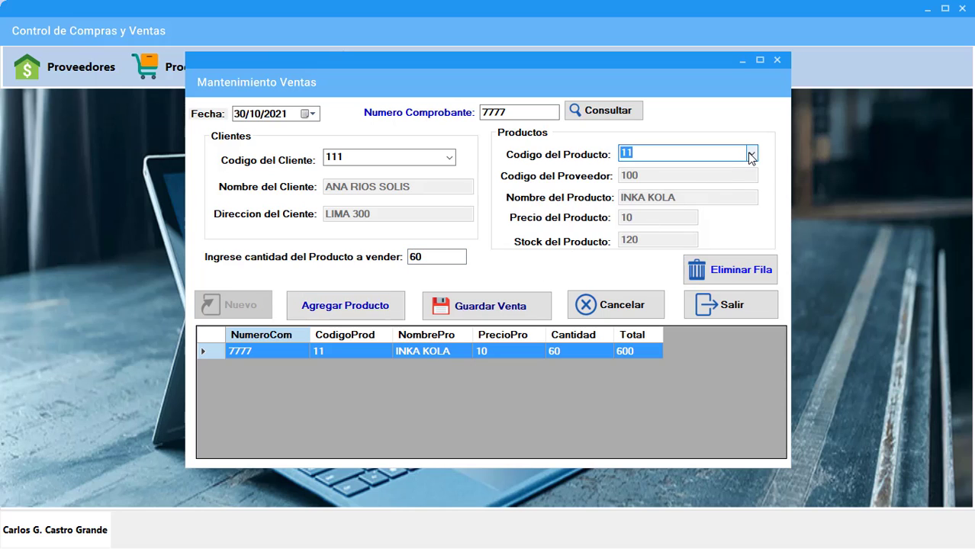
left_click(705, 180)
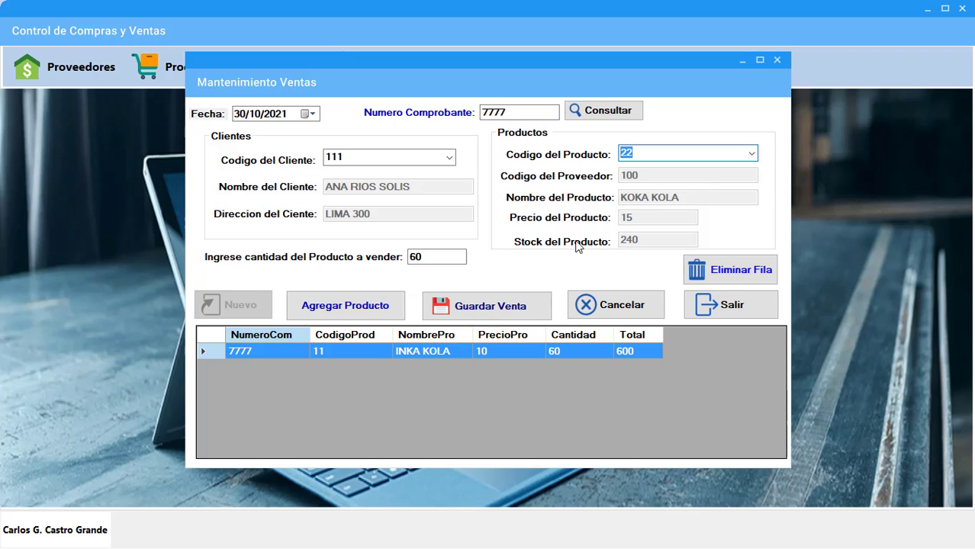
left_click_drag(448, 257, 390, 256)
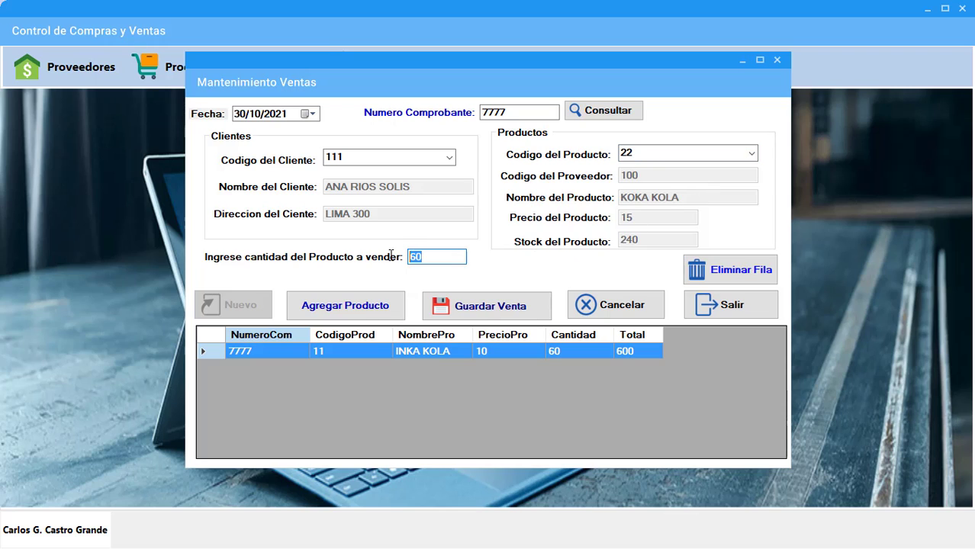
type("40")
left_click(364, 295)
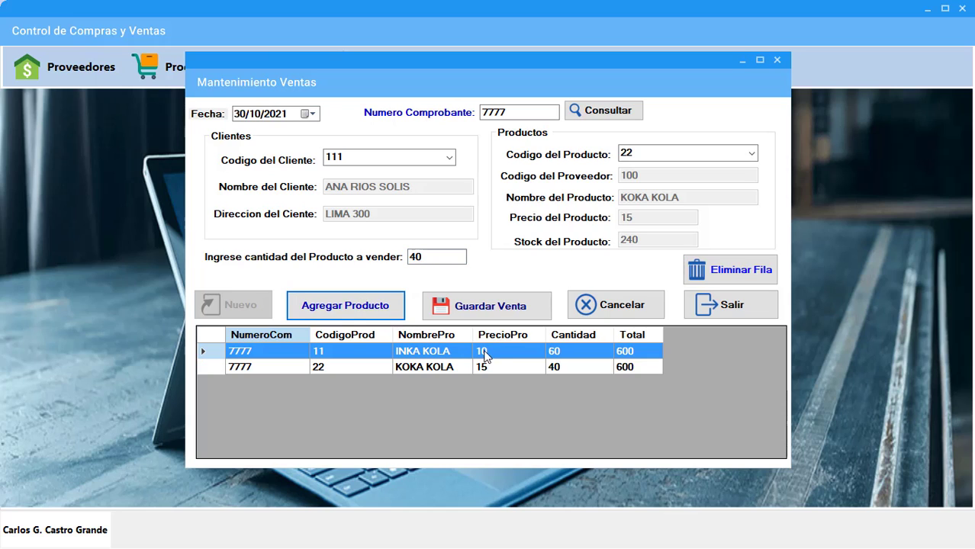
left_click(501, 321)
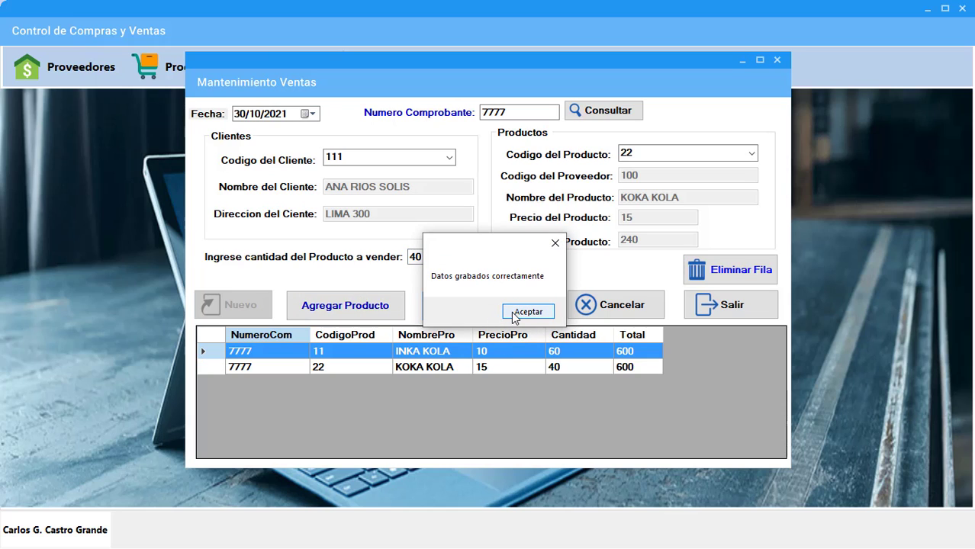
left_click(513, 315)
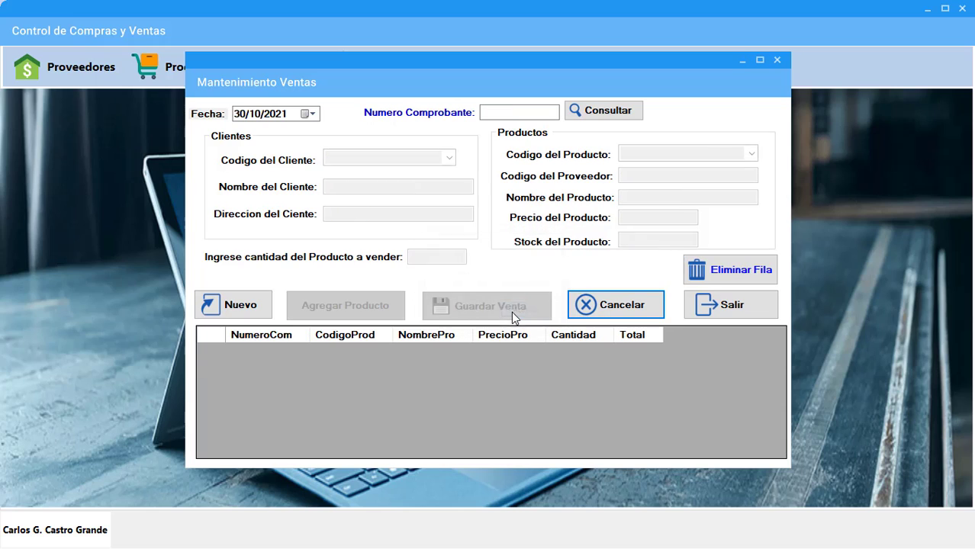
Look up the newly saved sale by its voucher number to check its product lines, and close the sales form.
left_click(495, 116)
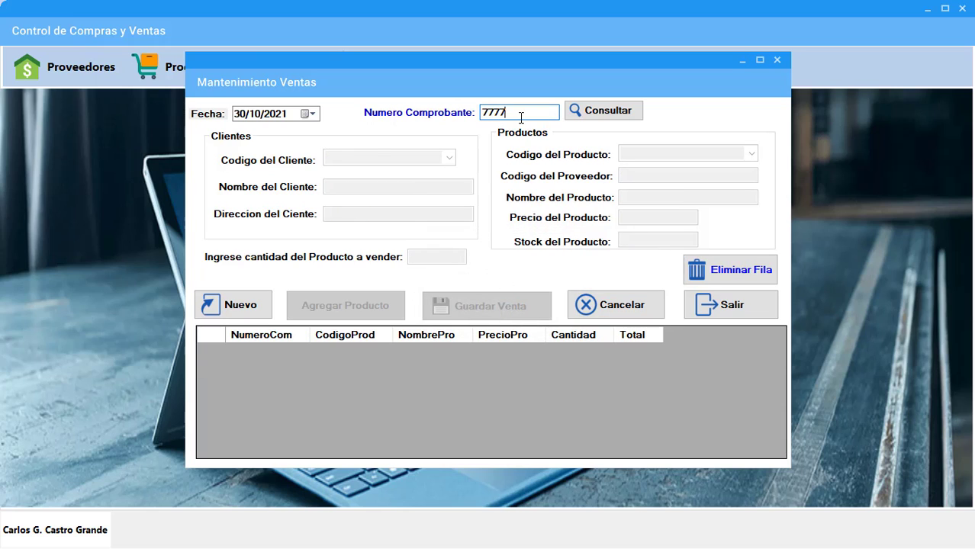
left_click(603, 111)
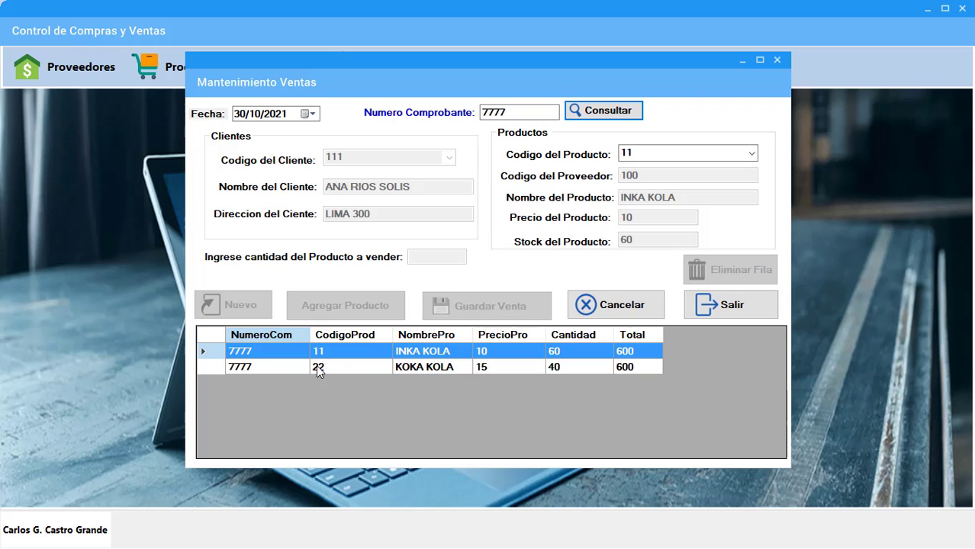
left_click(734, 305)
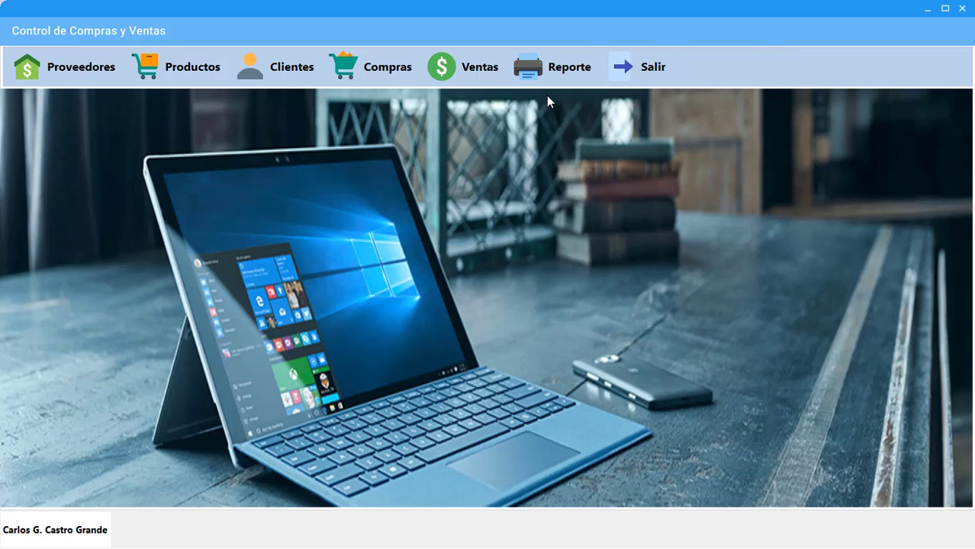
Open the report and query the Ventas records, followed by the Todo option covering all operations.
left_click(559, 77)
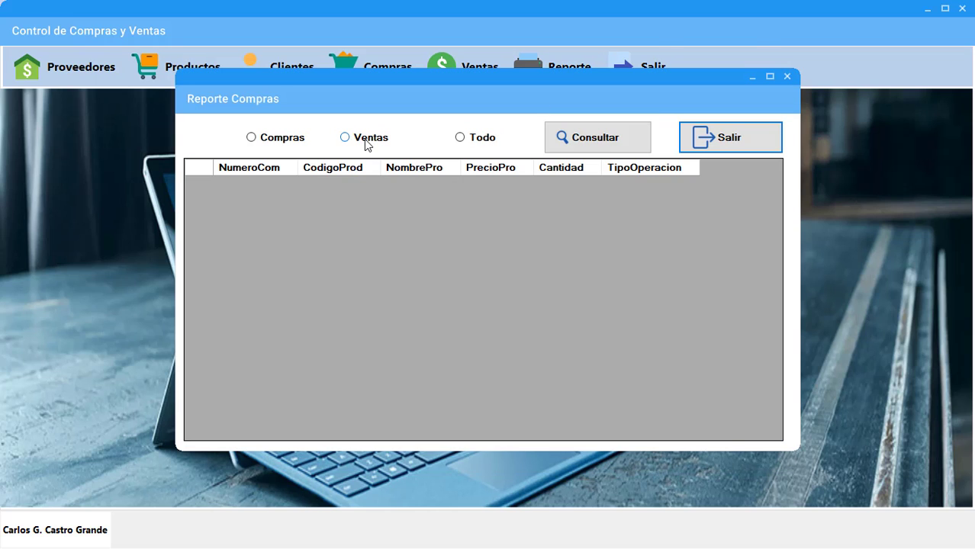
left_click(367, 145)
left_click(586, 146)
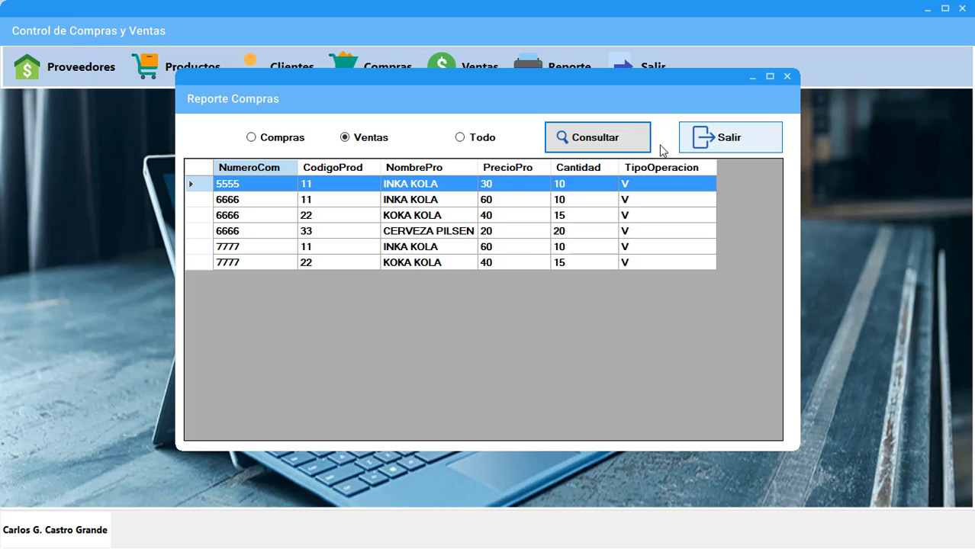
left_click(478, 145)
left_click(583, 138)
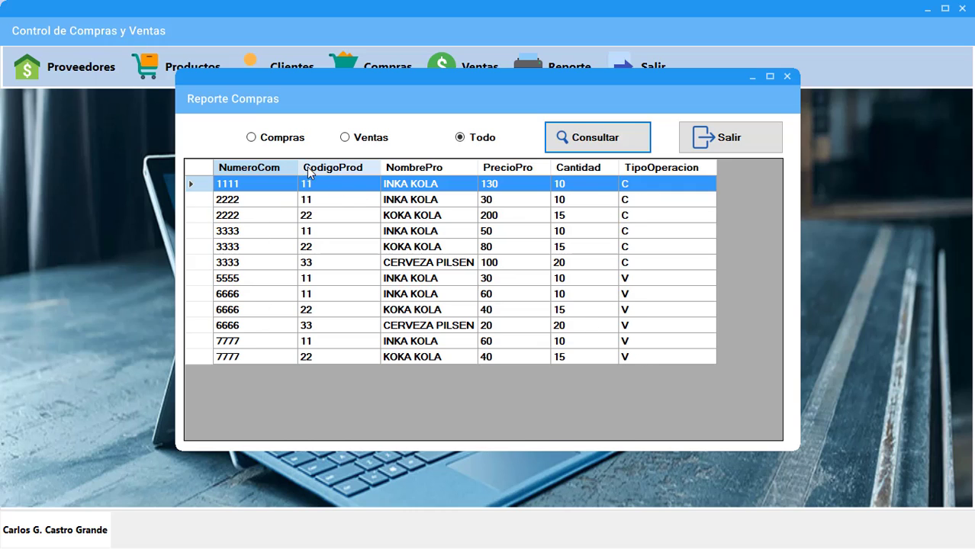
Query the Compras records and the Ventas records again in the report, and close the report.
left_click(280, 142)
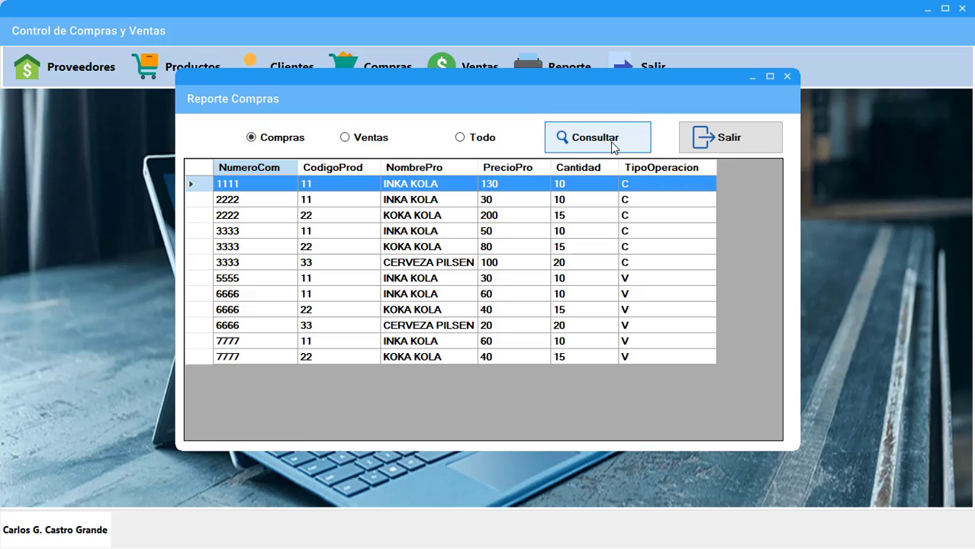
left_click(612, 146)
left_click(375, 145)
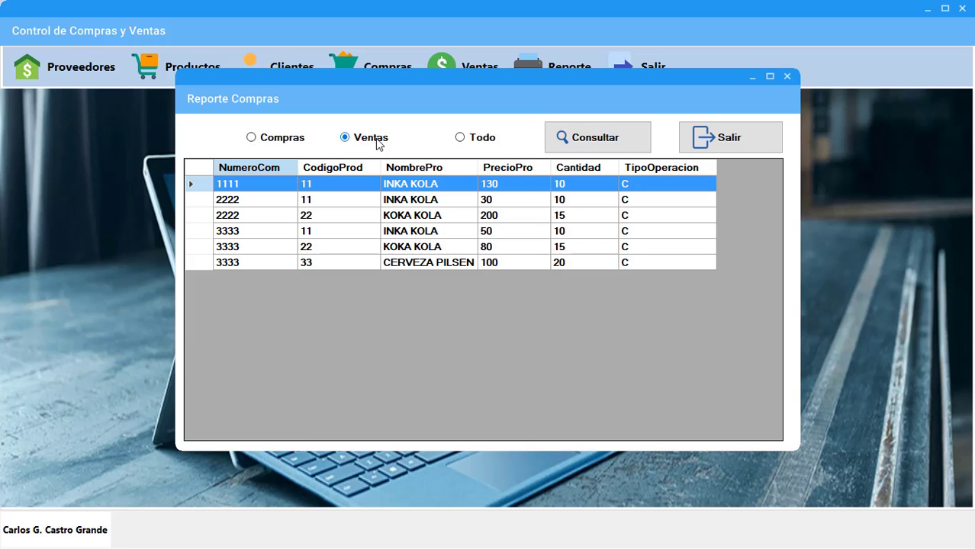
left_click(625, 144)
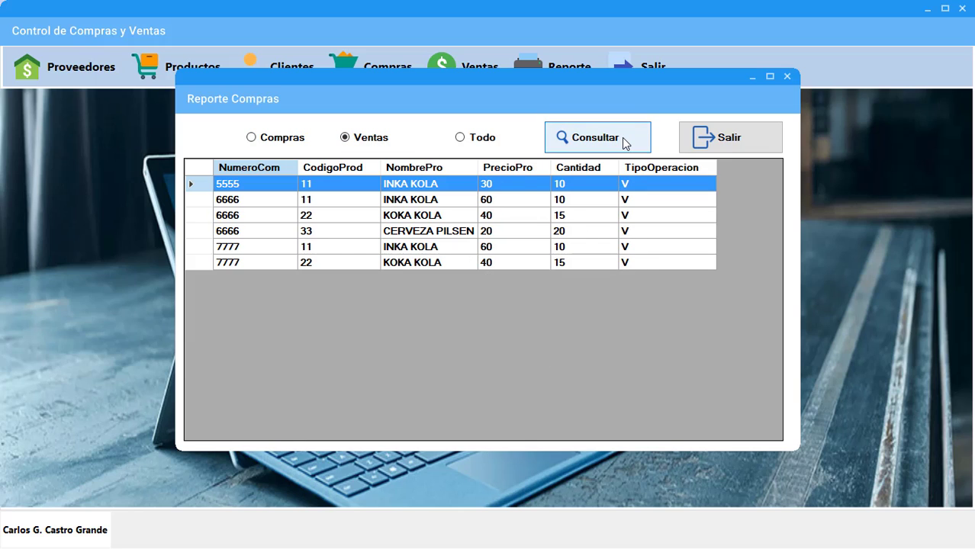
left_click(731, 140)
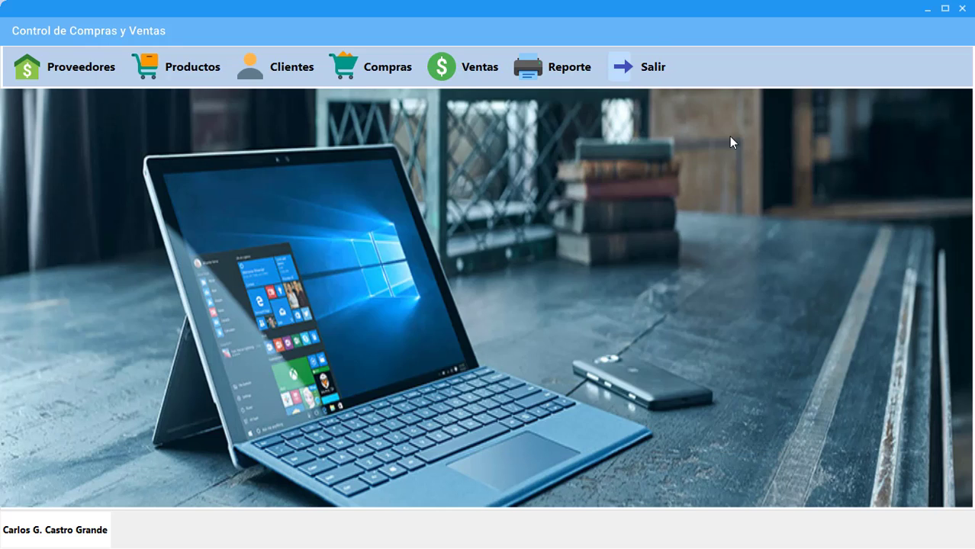
Delete the first client listed in the client records and close the clients form.
left_click(284, 79)
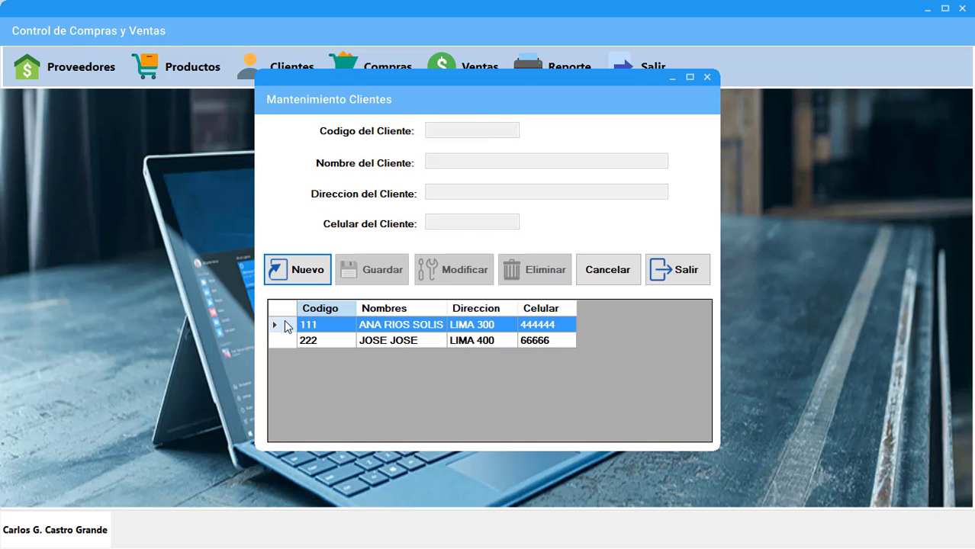
left_click(284, 323)
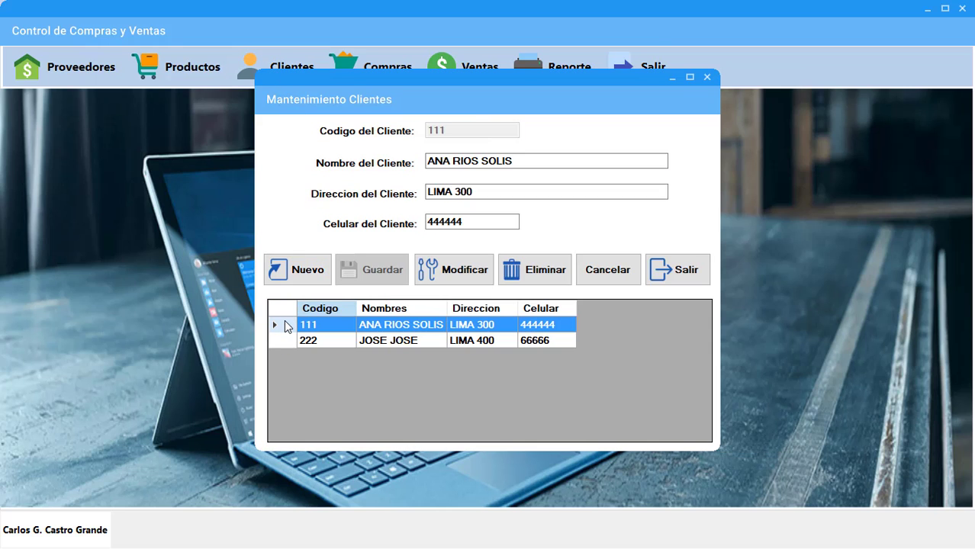
left_click(524, 279)
left_click(527, 312)
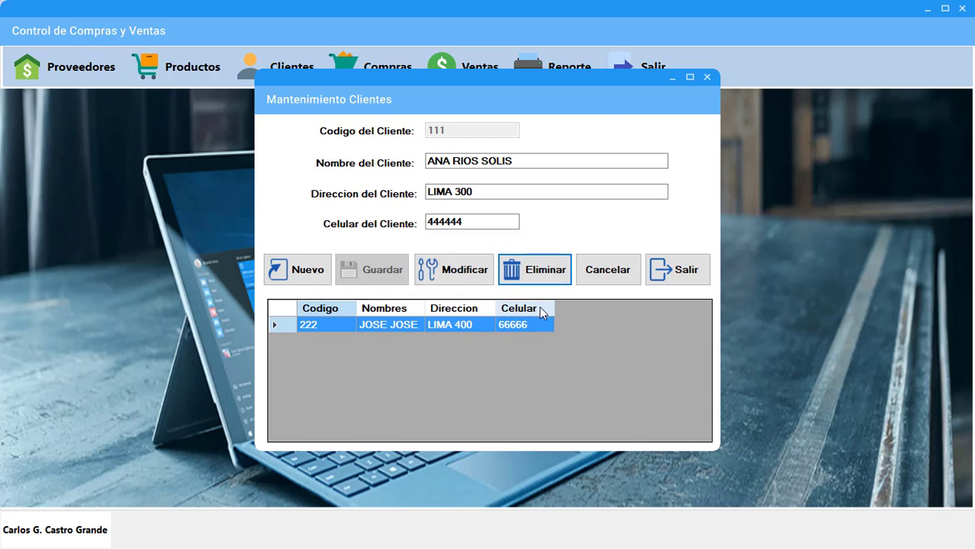
left_click(662, 272)
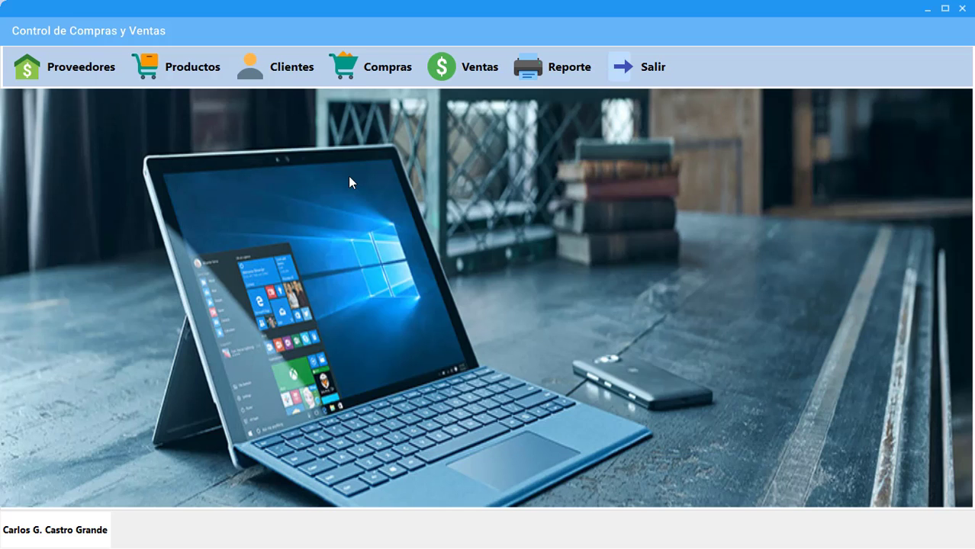
Delete supplier 200, SOLUCIONES SAC, from the supplier records and close the suppliers form.
left_click(91, 73)
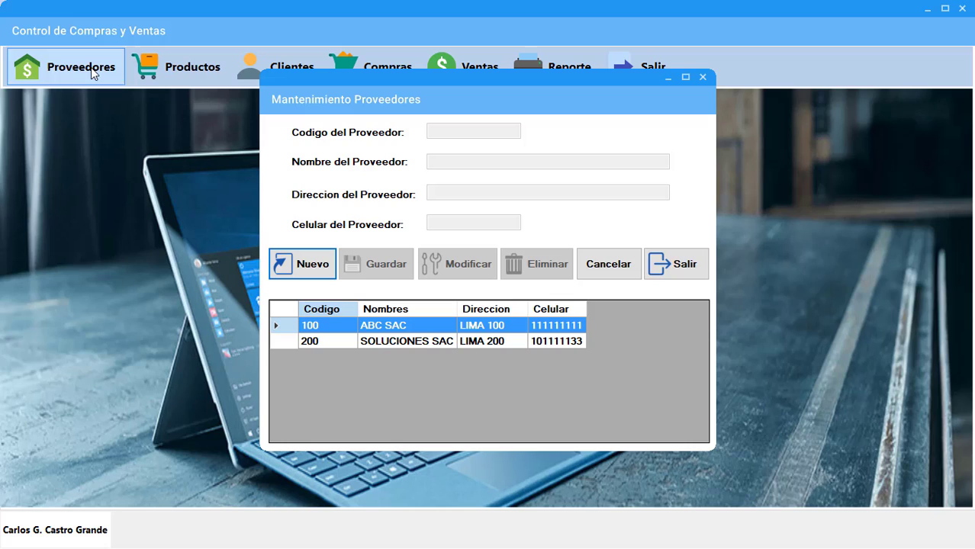
left_click(283, 341)
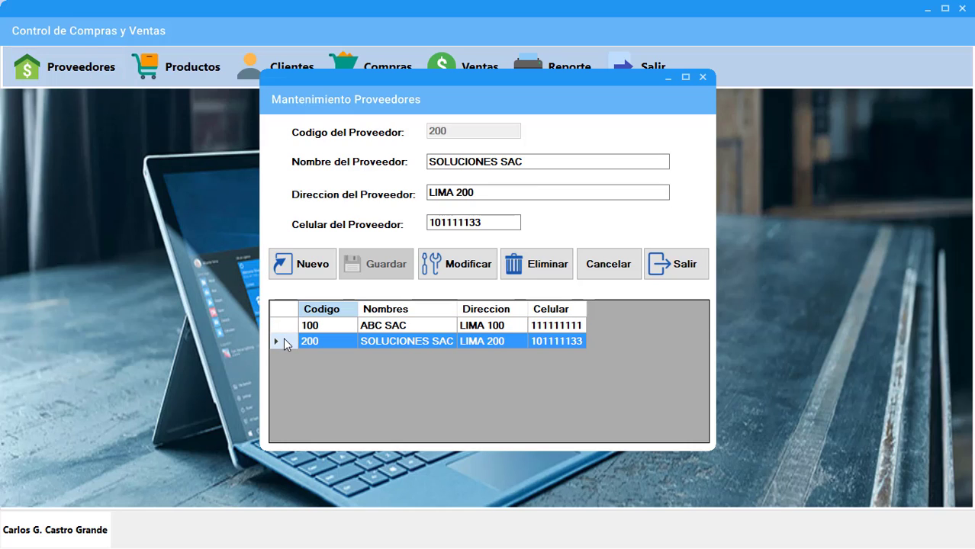
left_click(531, 267)
left_click(526, 314)
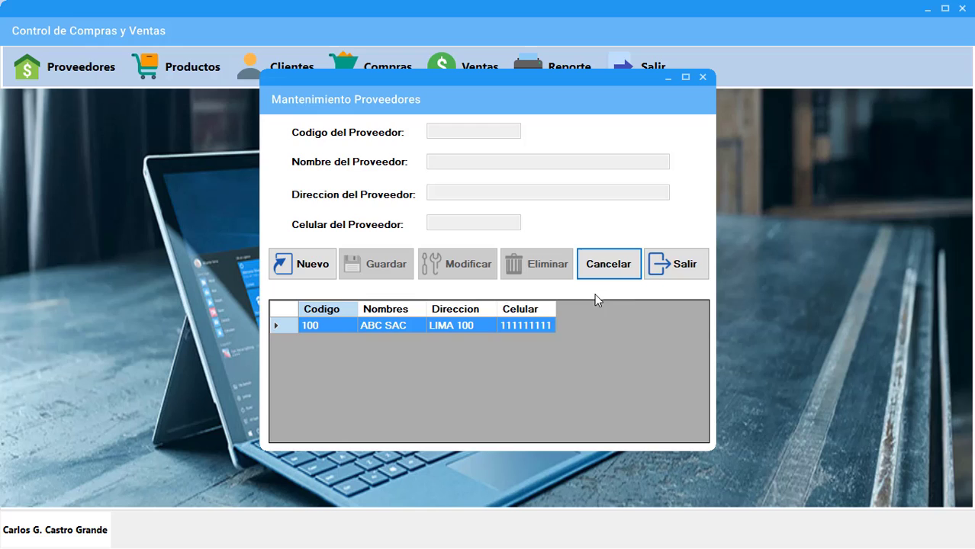
left_click(674, 268)
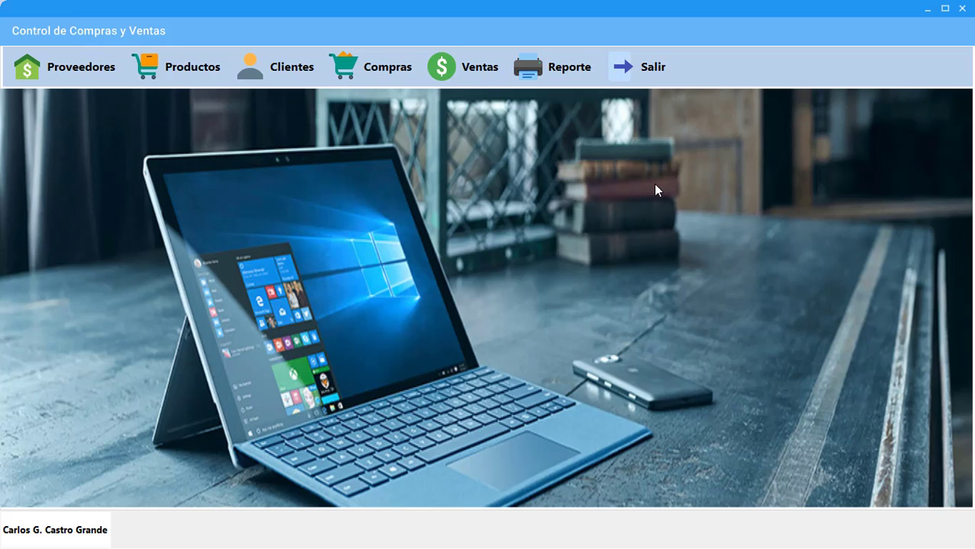
Exit the purchases and sales control system.
left_click(654, 76)
left_click(577, 537)
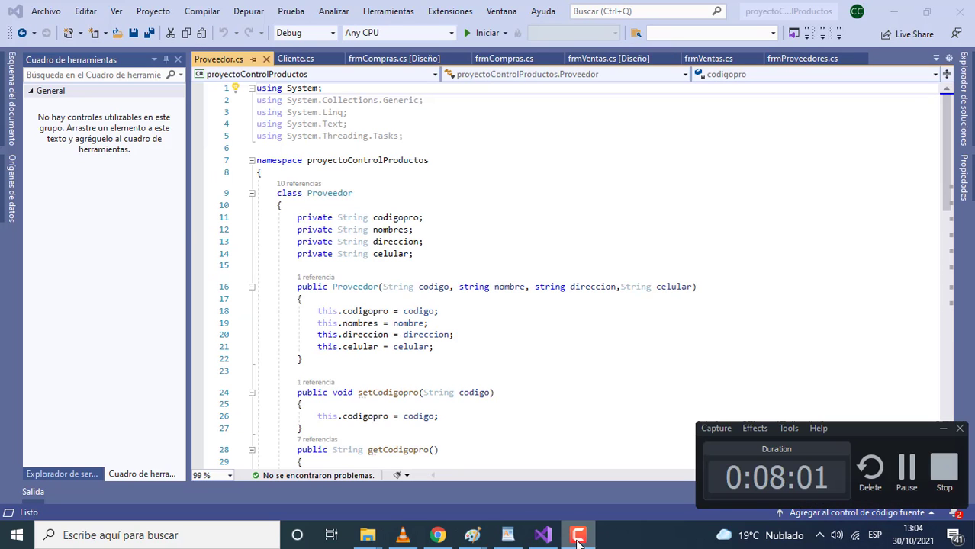